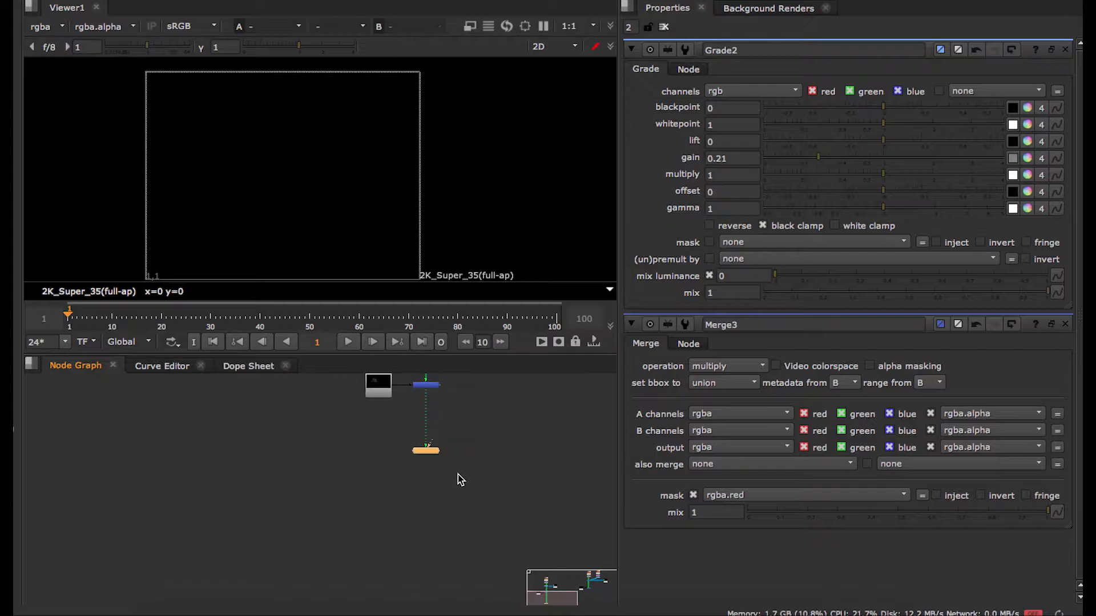
# Frame the first node tree and display the Merge1 cup-on-table composite in the viewer.
pyautogui.scroll(5, 456, 460)
pyautogui.click(454, 449)
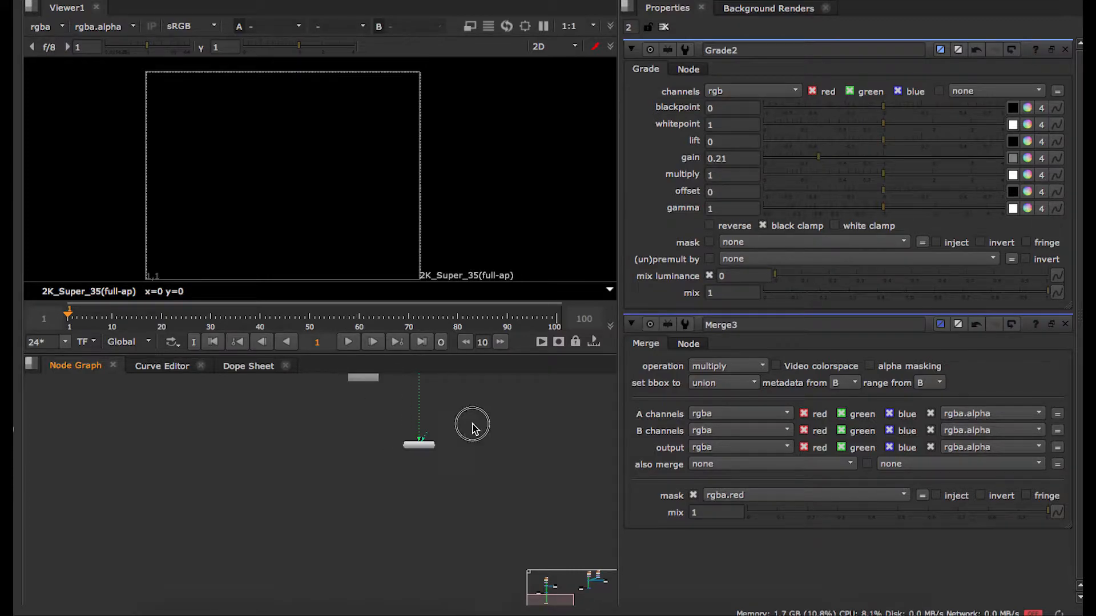
pyautogui.press('f')
pyautogui.click(403, 494)
pyautogui.press('1')
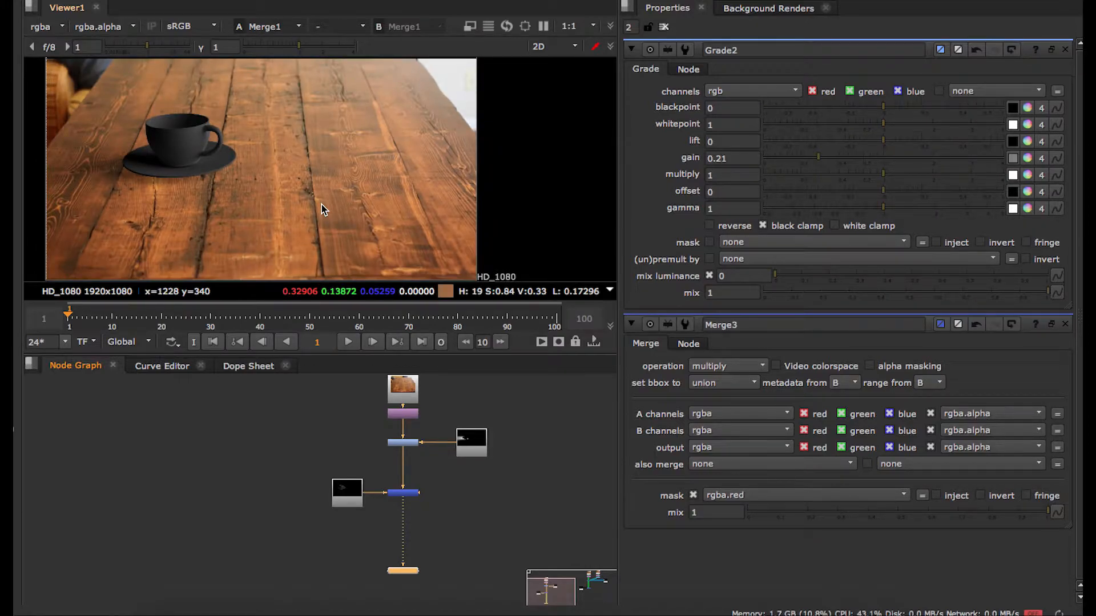
# Display the Read1 wood table plate in the viewer and inspect the Grade1 node with its mask connection.
pyautogui.click(402, 388)
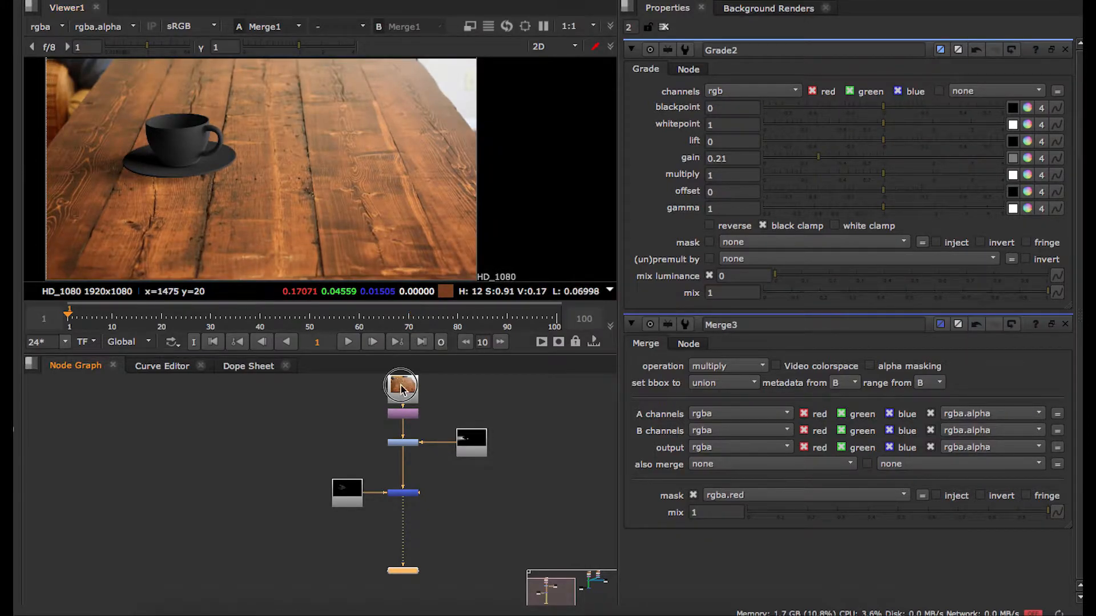
pyautogui.press('1')
pyautogui.scroll(5, 380, 398)
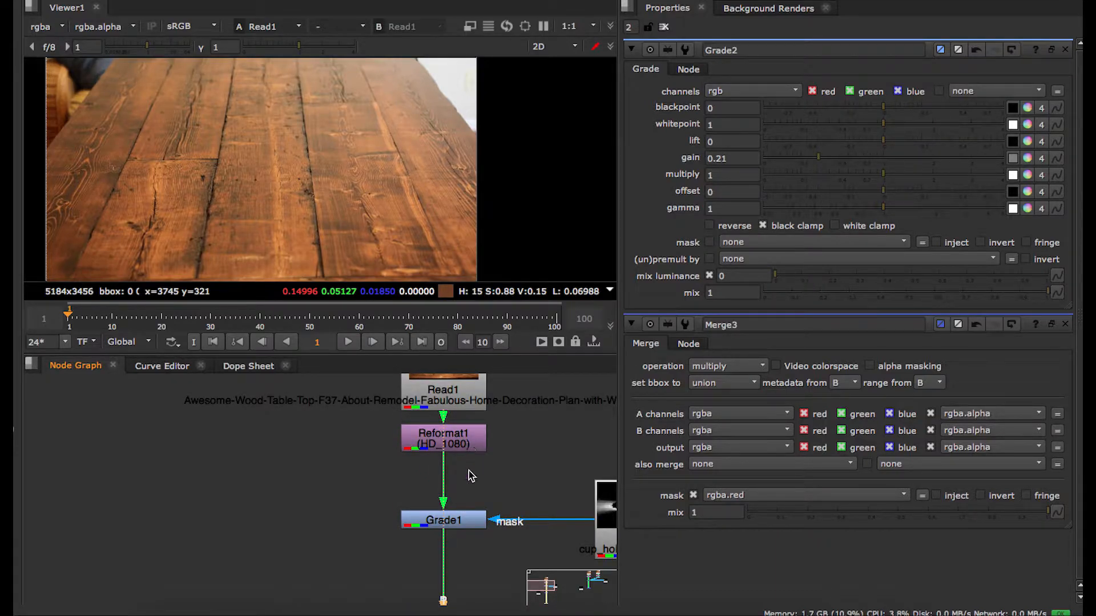
pyautogui.click(475, 521)
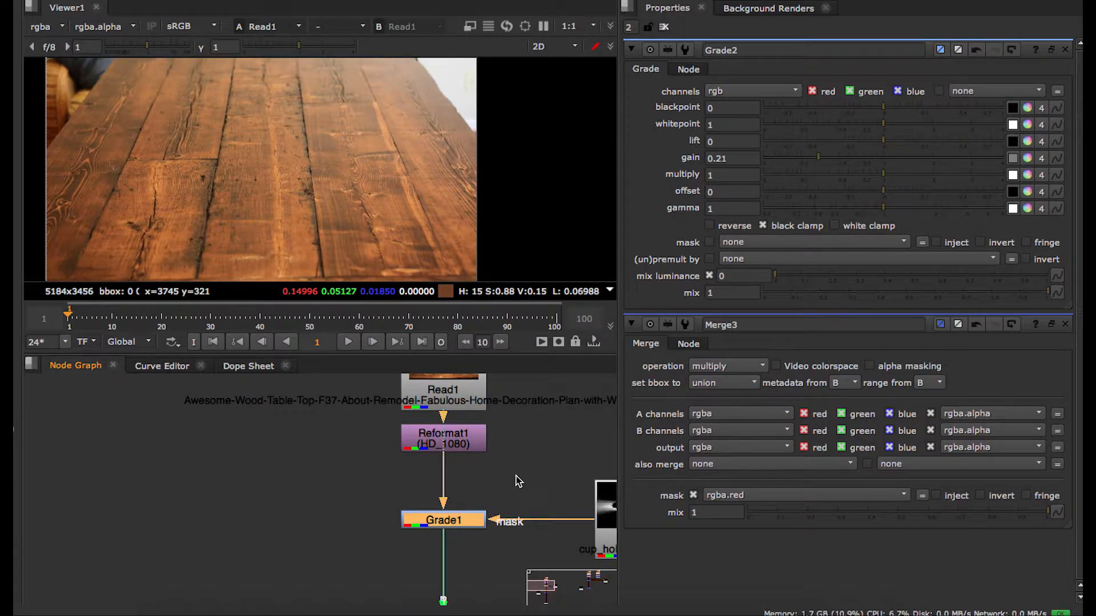
pyautogui.scroll(-3, 517, 477)
pyautogui.moveTo(544, 481); pyautogui.dragTo(370, 458, button='middle')
pyautogui.scroll(3, 376, 459)
pyautogui.scroll(-6, 383, 461)
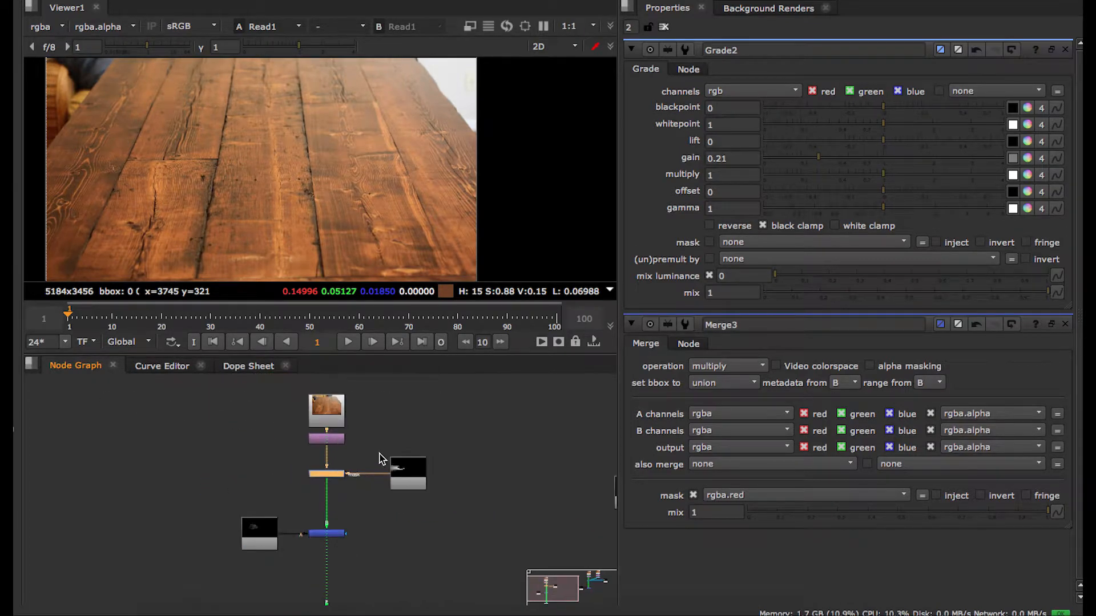
pyautogui.scroll(3, 381, 461)
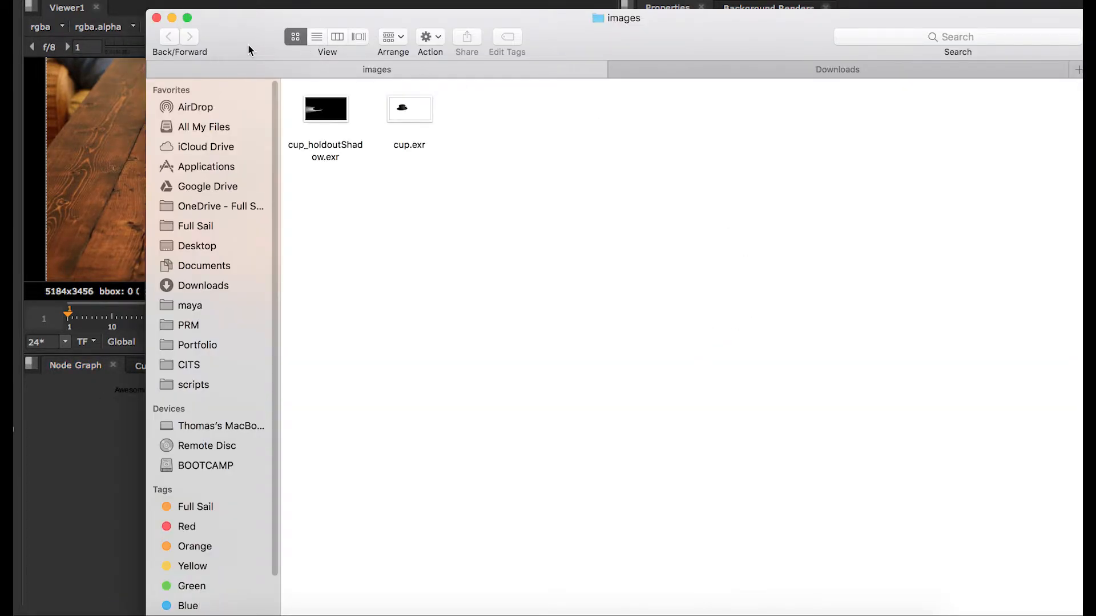
# Switch to the images folder in Finder and select cup_holdoutShadow.exr and cup.exr.
pyautogui.moveTo(247, 43); pyautogui.dragTo(636, 151)
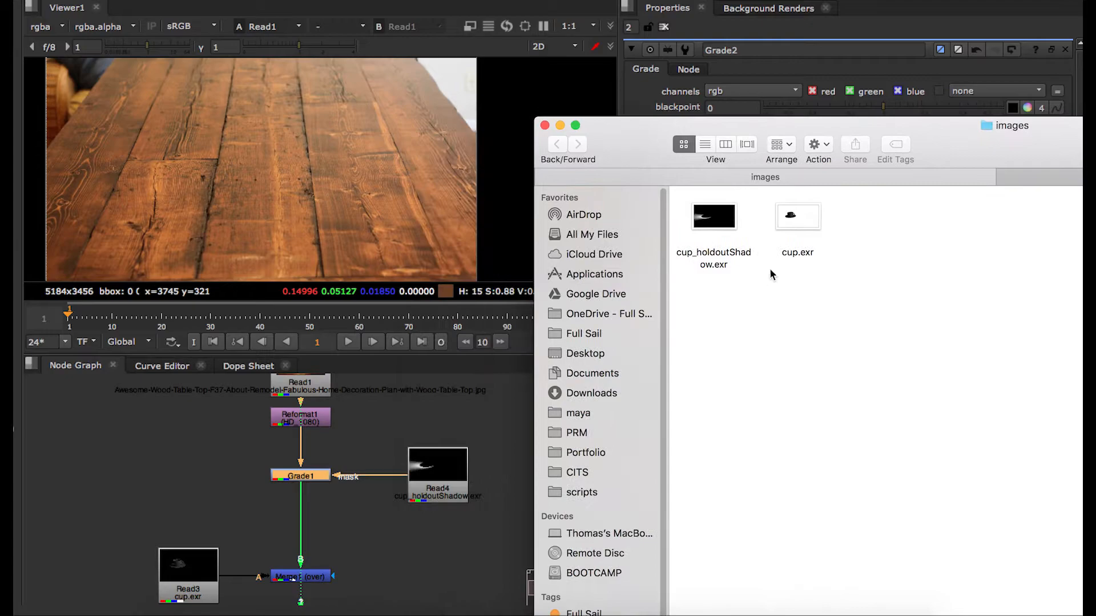
pyautogui.moveTo(812, 252); pyautogui.dragTo(686, 189)
pyautogui.moveTo(832, 298); pyautogui.dragTo(706, 203)
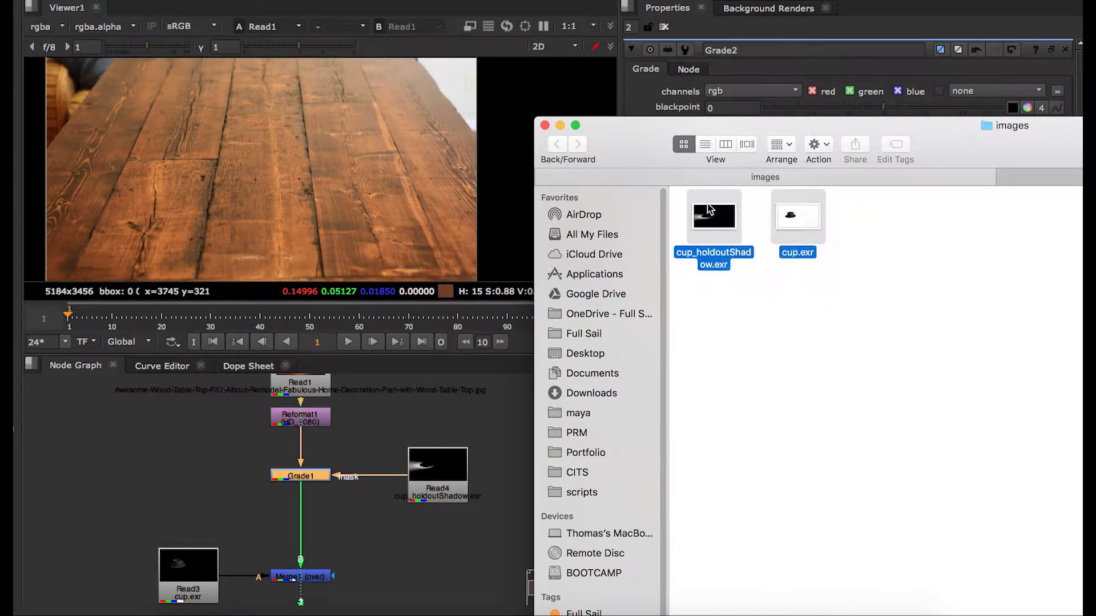
pyautogui.moveTo(883, 283); pyautogui.dragTo(668, 184)
# Return to Nuke and display the cup.exr render from Read3 in the viewer.
pyautogui.click(489, 432)
pyautogui.scroll(2, 487, 426)
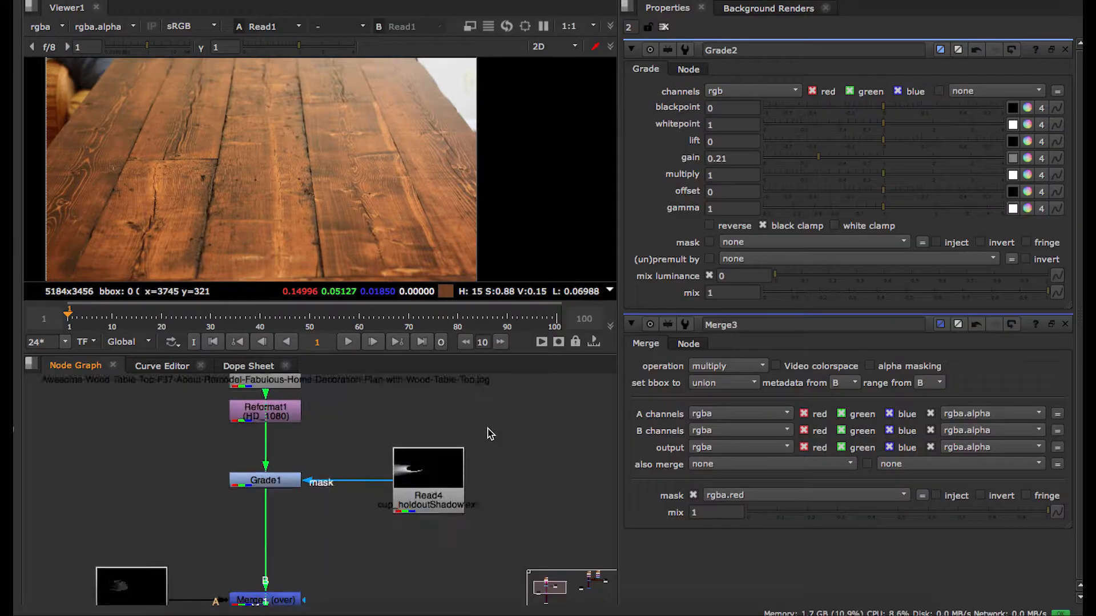
pyautogui.scroll(-6, 487, 425)
pyautogui.click(389, 489)
pyautogui.moveTo(388, 489); pyautogui.dragTo(454, 436, button='middle')
pyautogui.scroll(8, 396, 465)
pyautogui.click(360, 467)
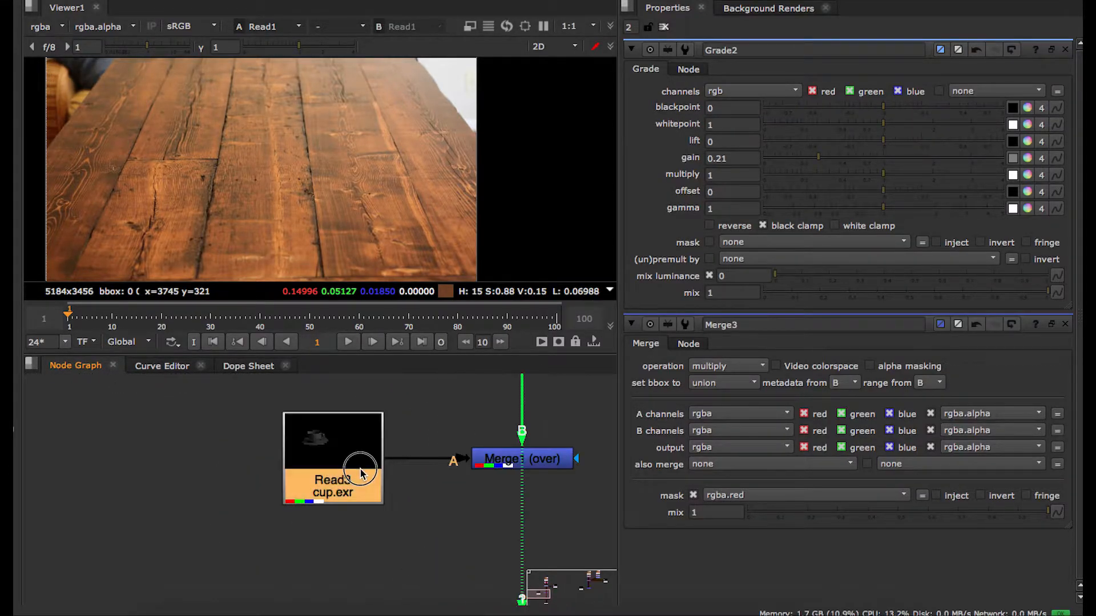
pyautogui.press('1')
# Display the cup_holdoutShadow.exr pass from Read4 in the viewer.
pyautogui.scroll(-5, 398, 451)
pyautogui.scroll(6, 403, 496)
pyautogui.click(412, 399)
pyautogui.press('1')
pyautogui.moveTo(203, 159); pyautogui.dragTo(226, 177, button='middle')
pyautogui.scroll(-2, 229, 188)
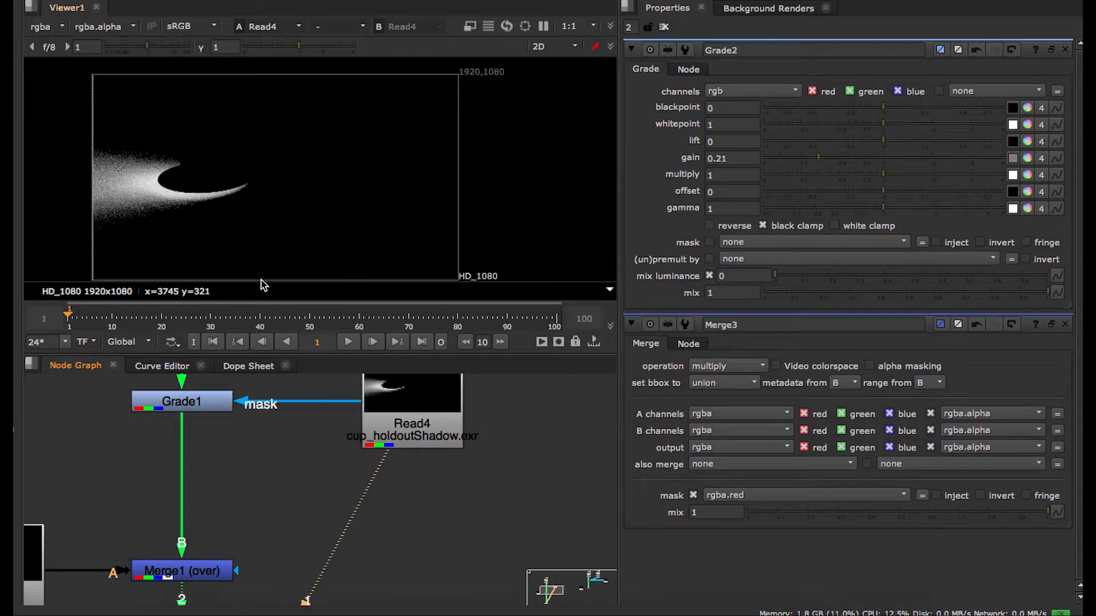
# Examine the two alternative shadow node trees in the node graph, comparing how each is laid out.
pyautogui.scroll(-5, 346, 520)
pyautogui.moveTo(325, 486)
pyautogui.mouseDown(button='middle')
pyautogui.moveTo(401, 518)
pyautogui.moveTo(361, 478)
pyautogui.moveTo(322, 476)
pyautogui.mouseUp(button='middle')
pyautogui.scroll(-4, 402, 508)
pyautogui.scroll(-5, 416, 506)
pyautogui.scroll(4, 416, 506)
pyautogui.scroll(-3, 444, 501)
pyautogui.moveTo(444, 501); pyautogui.dragTo(362, 506, button='middle')
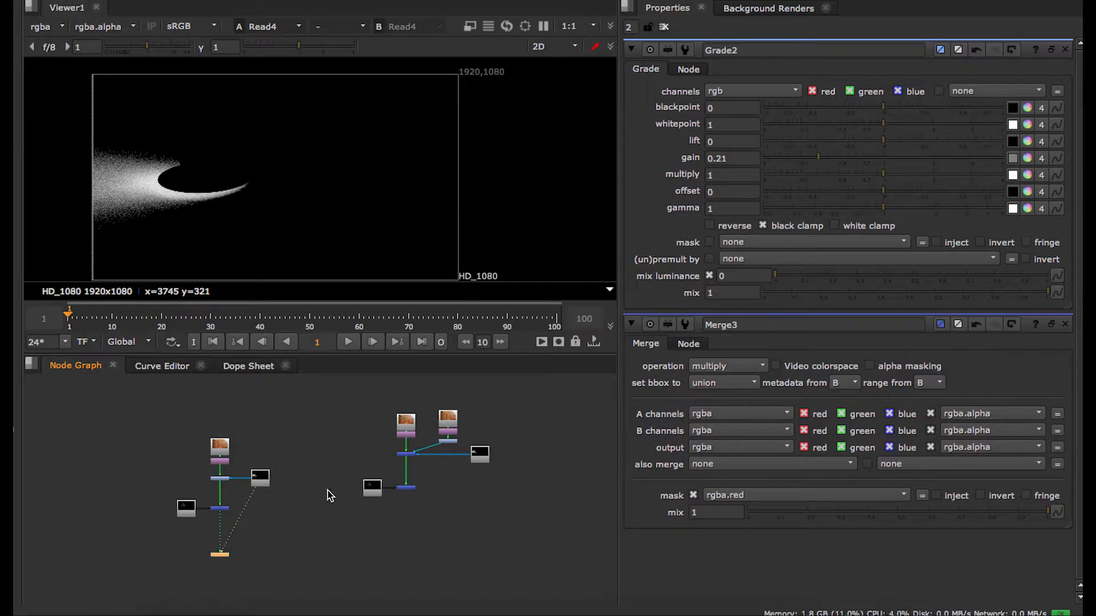
pyautogui.scroll(3, 297, 504)
pyautogui.scroll(6, 260, 492)
pyautogui.scroll(-4, 266, 507)
pyautogui.moveTo(276, 516); pyautogui.dragTo(414, 527, button='middle')
pyautogui.scroll(5, 348, 474)
pyautogui.scroll(-6, 348, 474)
pyautogui.moveTo(210, 401); pyautogui.dragTo(424, 570)
pyautogui.click(355, 409)
# Display the unprocessed Read1 table image of the first tree in the viewer.
pyautogui.scroll(4, 323, 407)
pyautogui.click(298, 406)
pyautogui.press('1')
pyautogui.click(321, 446)
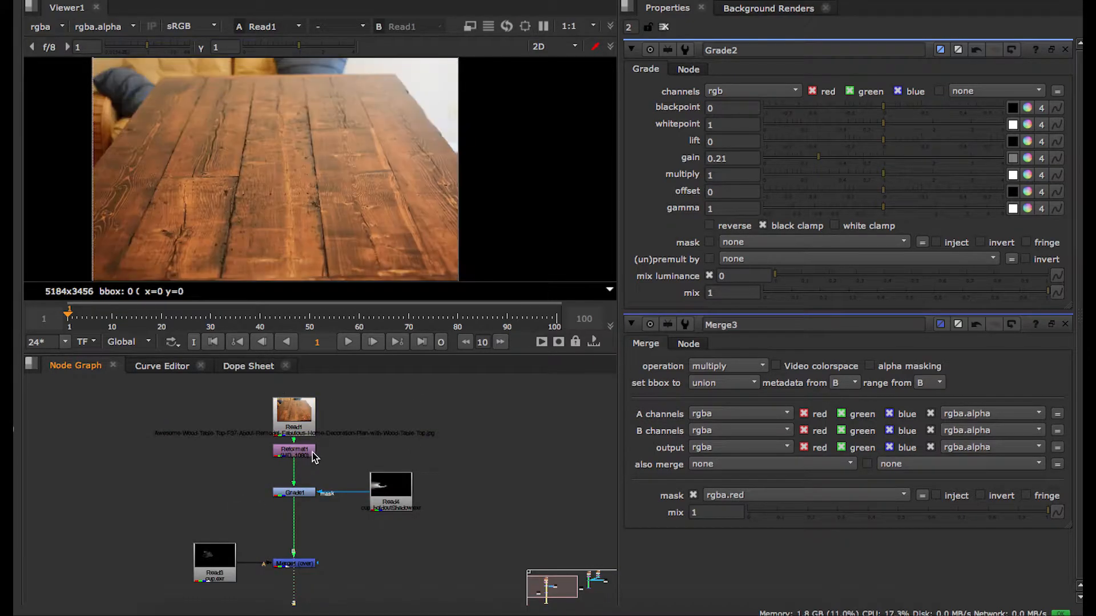
# Display the Grade1 result in the viewer and open the node's properties.
pyautogui.click(301, 494)
pyautogui.press('1')
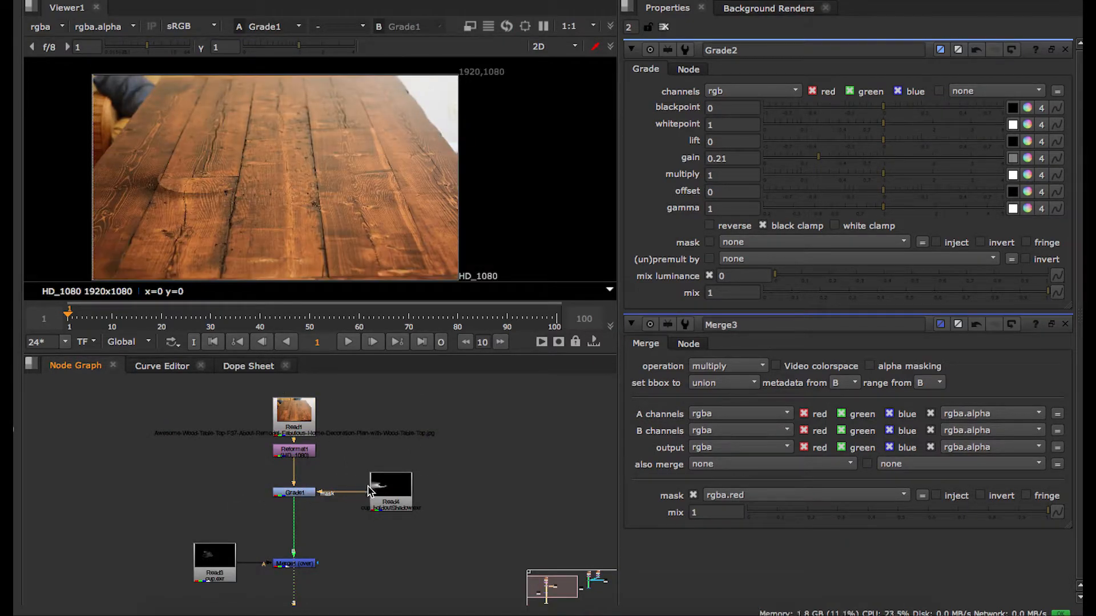
pyautogui.scroll(2, 320, 501)
pyautogui.doubleClick(302, 491)
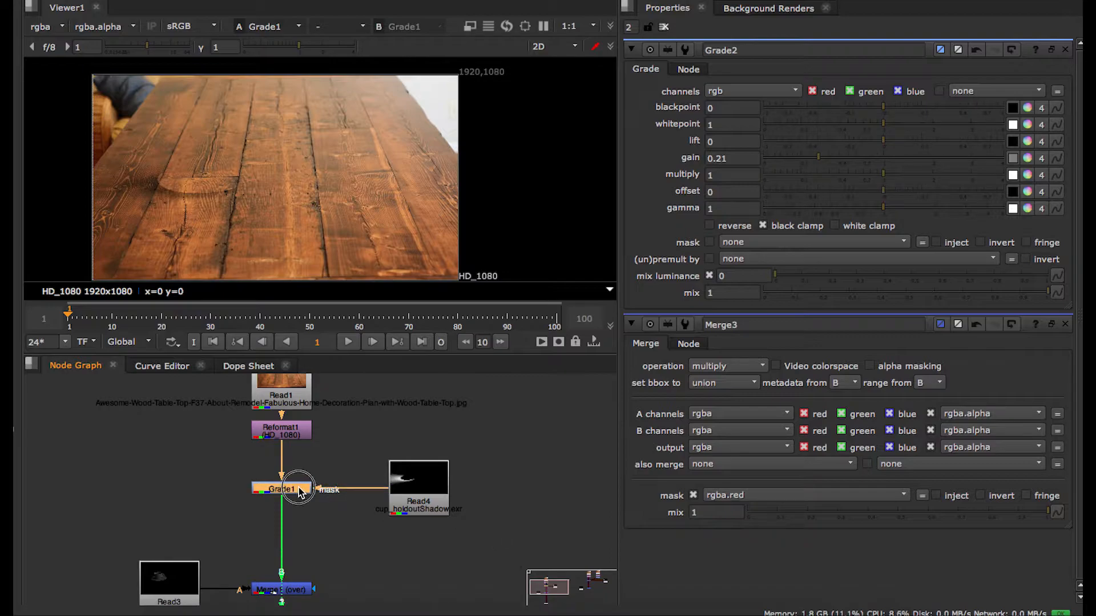
# Display the Read4 holdout shadow that feeds Grade1's mask.
pyautogui.click(448, 482)
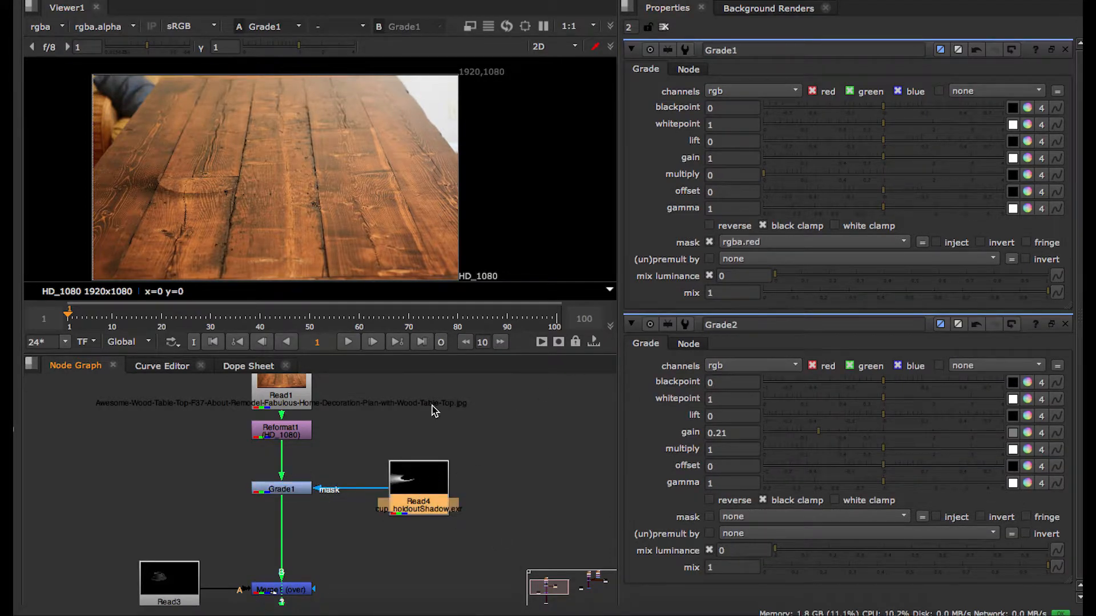
pyautogui.press('1')
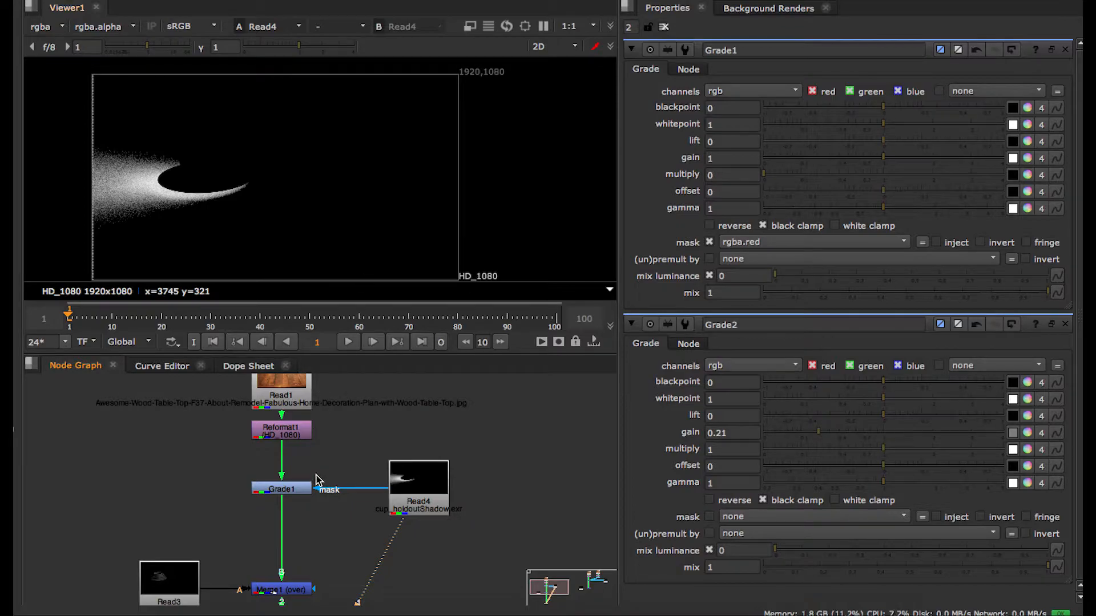
pyautogui.press('r')
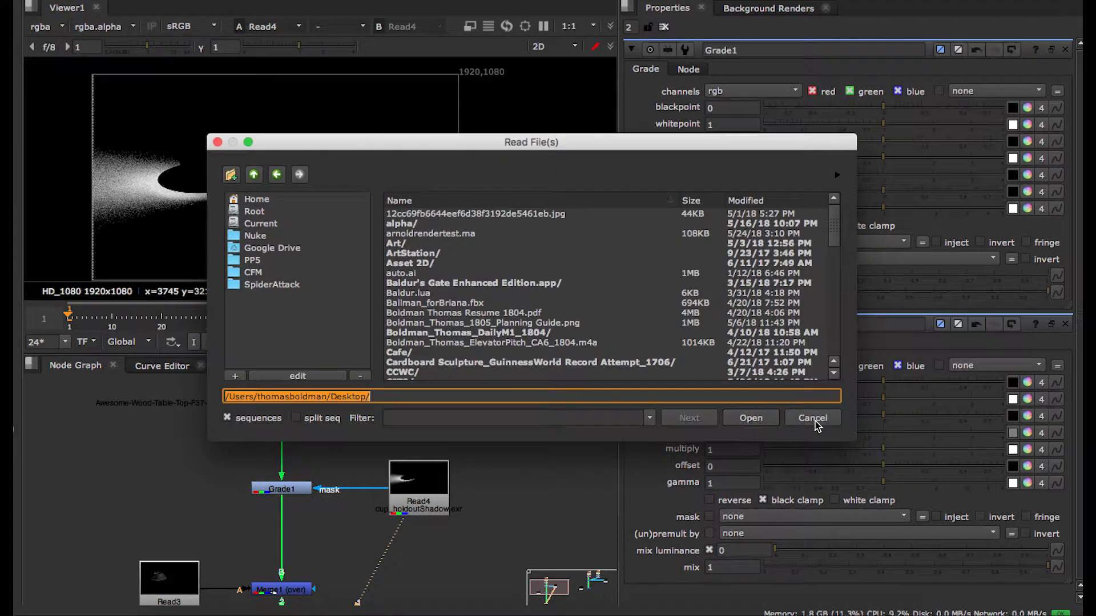
pyautogui.click(800, 425)
# View Grade1 in the red channel and raise its multiply to 0.15.
pyautogui.click(295, 492)
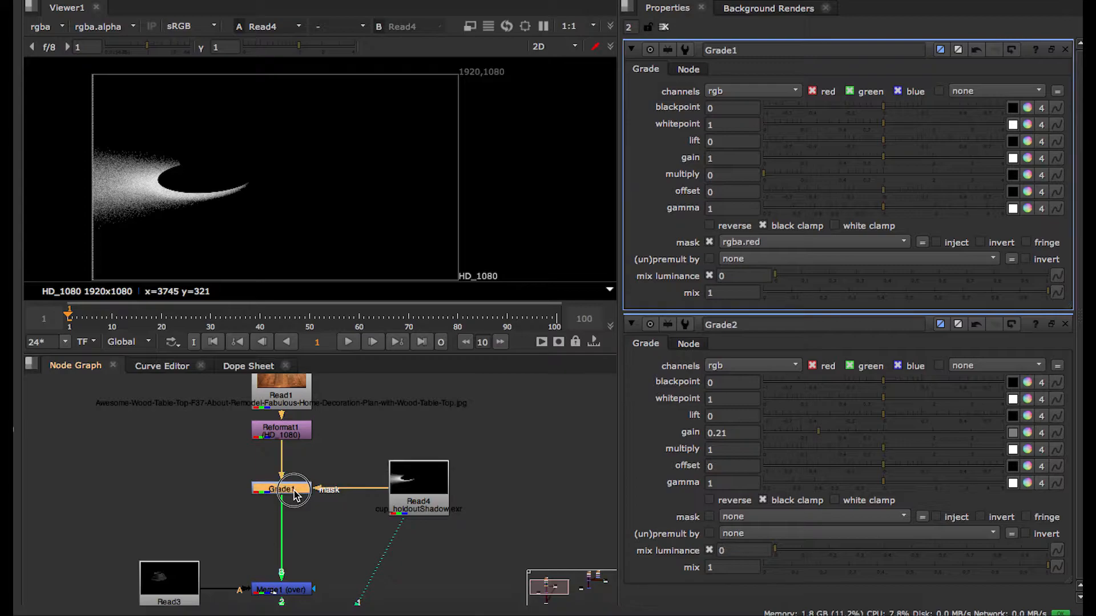
pyautogui.press('1')
pyautogui.click(304, 522)
pyautogui.scroll(-1, 308, 523)
pyautogui.scroll(2, 244, 252)
pyautogui.moveTo(245, 207); pyautogui.dragTo(303, 201, button='middle')
pyautogui.moveTo(765, 177); pyautogui.dragTo(814, 182)
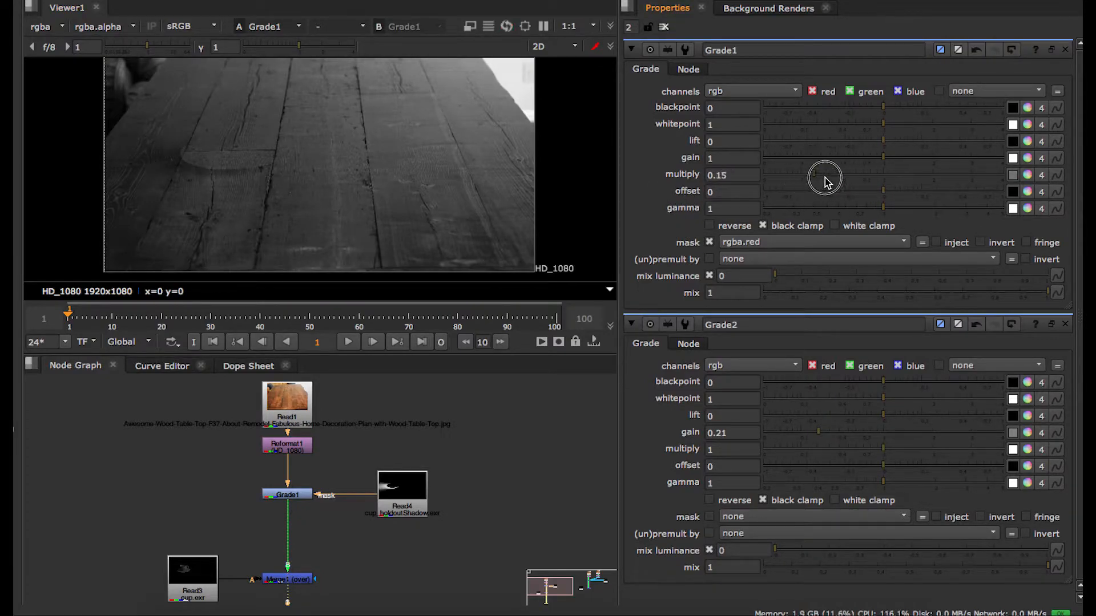
# Display the Merge1 composite in full colour and inspect the shadow around the cup.
pyautogui.moveTo(326, 579); pyautogui.dragTo(339, 547, button='middle')
pyautogui.click(309, 550)
pyautogui.press('1')
pyautogui.click(434, 533)
pyautogui.press('r')
pyautogui.scroll(-2, 362, 209)
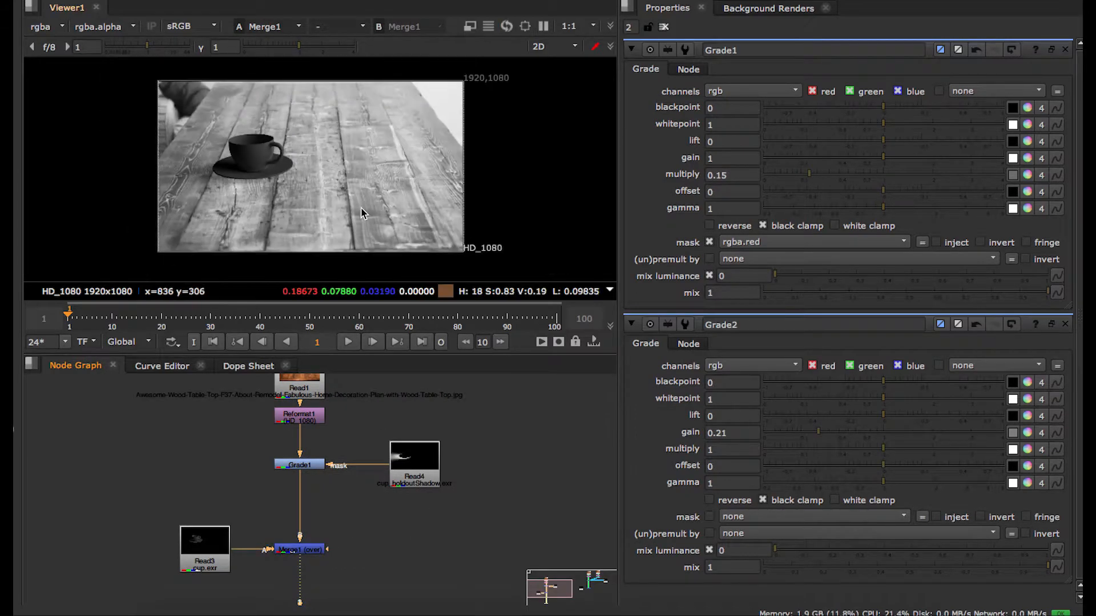
pyautogui.press('r')
pyautogui.scroll(3, 361, 209)
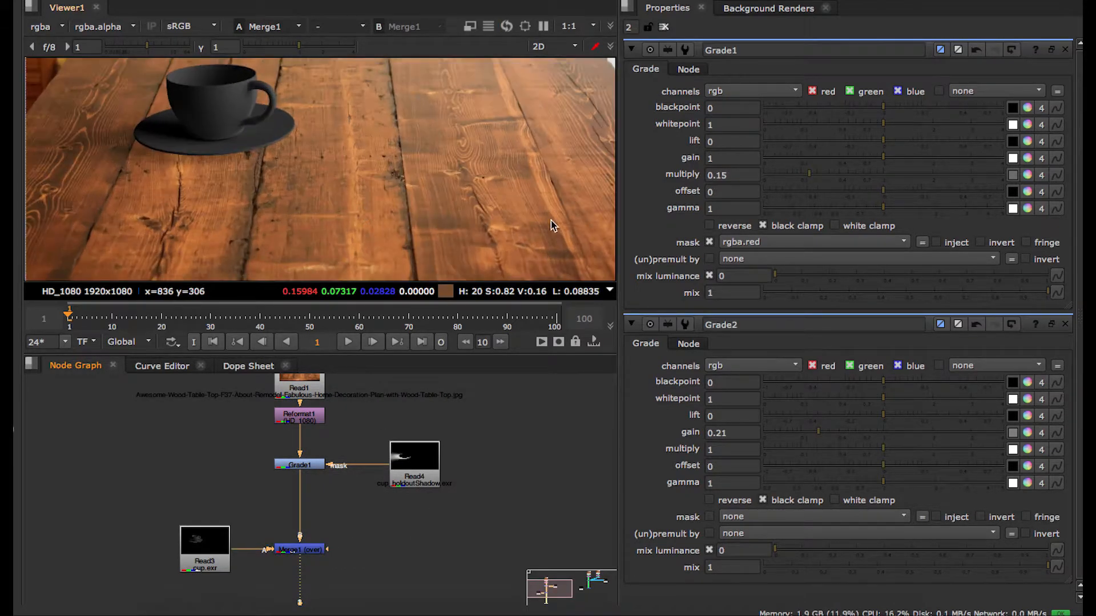
# Set Grade1's multiply to 0.05, gamma to 0.69 and lift to -0.04 to tune the cup's shadow.
pyautogui.moveTo(809, 176)
pyautogui.mouseDown()
pyautogui.moveTo(790, 176)
pyautogui.moveTo(821, 181)
pyautogui.moveTo(770, 190)
pyautogui.moveTo(788, 182)
pyautogui.mouseUp()
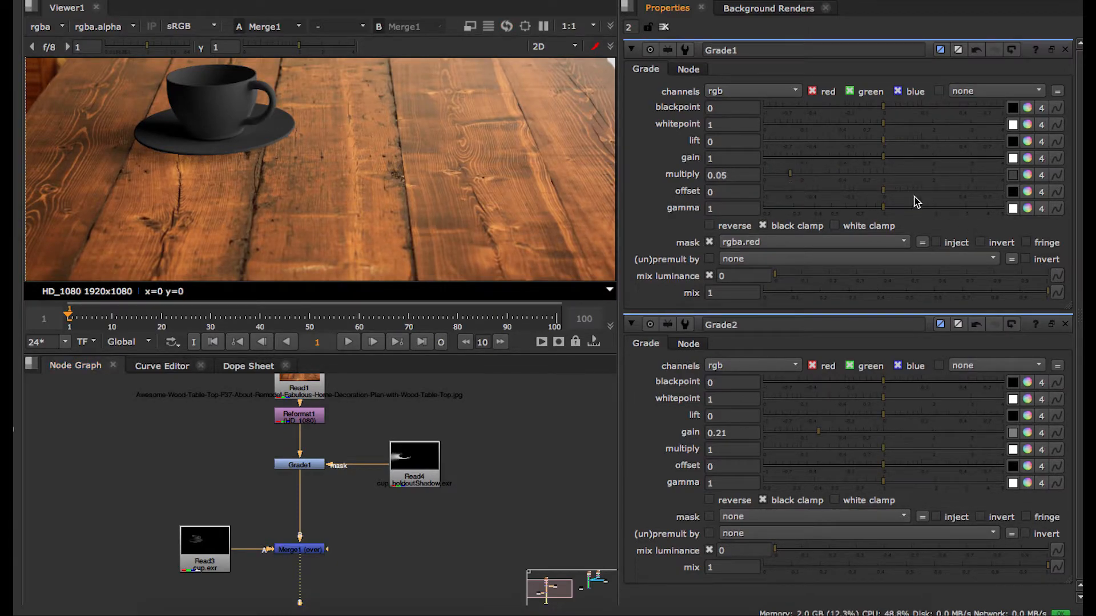
pyautogui.moveTo(882, 215); pyautogui.dragTo(852, 212)
pyautogui.moveTo(885, 144); pyautogui.dragTo(860, 159)
pyautogui.scroll(-3, 490, 433)
pyautogui.scroll(-3, 379, 247)
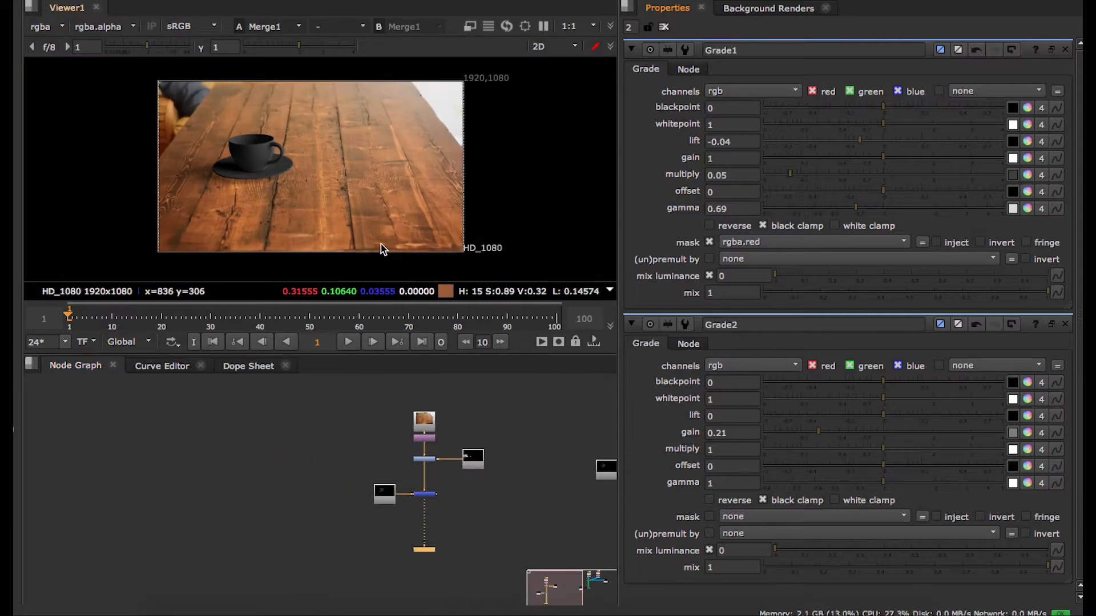
# Frame the second node tree in an enlarged node graph and inspect its Grade2 branch.
pyautogui.scroll(3, 462, 446)
pyautogui.scroll(-4, 464, 447)
pyautogui.moveTo(470, 456); pyautogui.dragTo(135, 478, button='middle')
pyautogui.moveTo(208, 399); pyautogui.dragTo(428, 543)
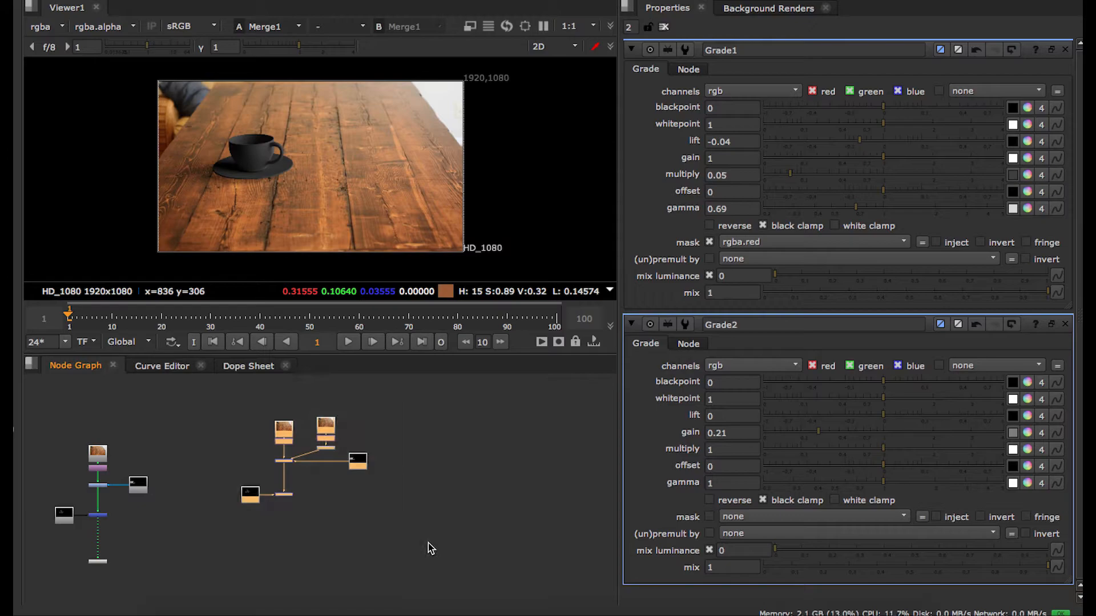
pyautogui.press('f')
pyautogui.press('space')
pyautogui.scroll(3, 394, 525)
pyautogui.moveTo(386, 521); pyautogui.dragTo(498, 416, button='middle')
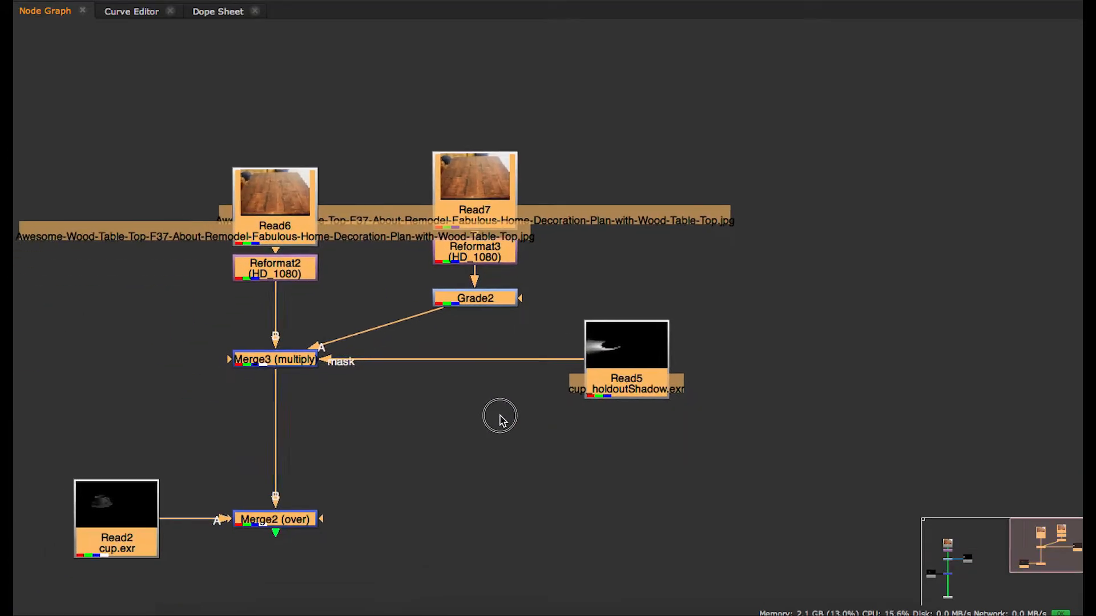
pyautogui.scroll(-2, 498, 416)
pyautogui.click(538, 321)
pyautogui.click(497, 337)
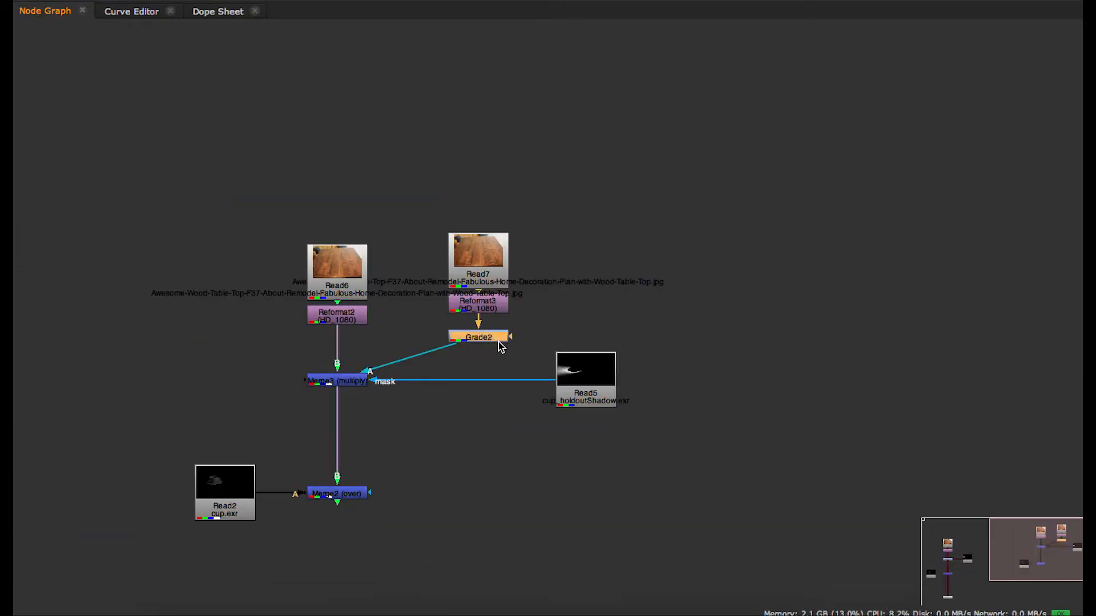
# Display the Merge3 multiply result in the viewer and restore the full workspace layout.
pyautogui.click(359, 379)
pyautogui.press('1')
pyautogui.press('space')
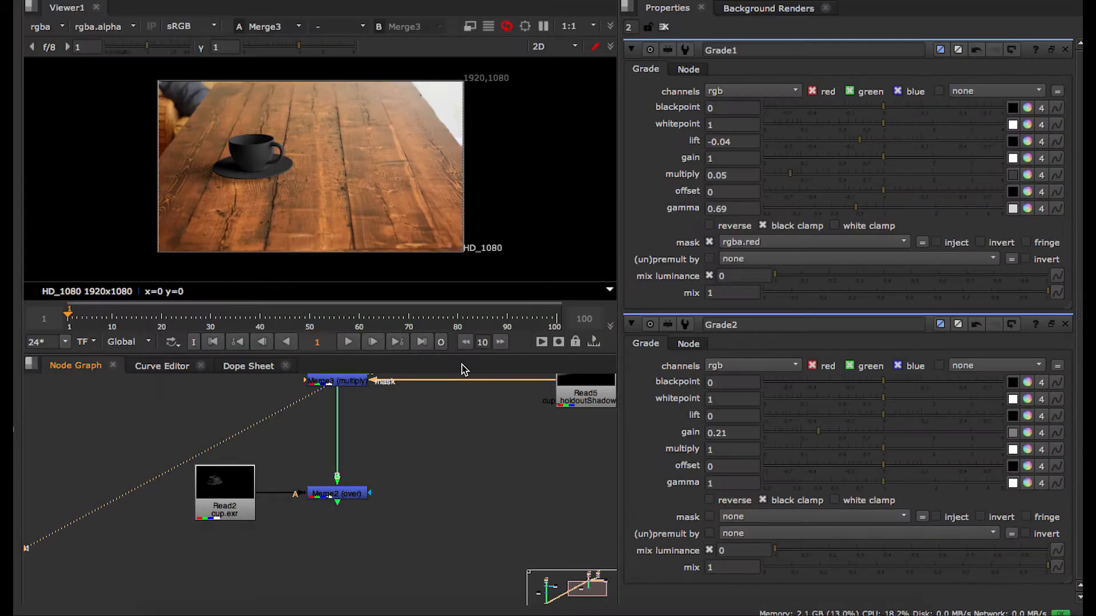
# Display the Merge2 composite of the second tree and inspect the shadow beneath the cup up close.
pyautogui.scroll(-1, 457, 443)
pyautogui.moveTo(458, 443); pyautogui.dragTo(378, 501, button='middle')
pyautogui.keyDown('shift'); pyautogui.keyDown('super'); pyautogui.click(301, 535); pyautogui.keyUp('super'); pyautogui.keyUp('shift')
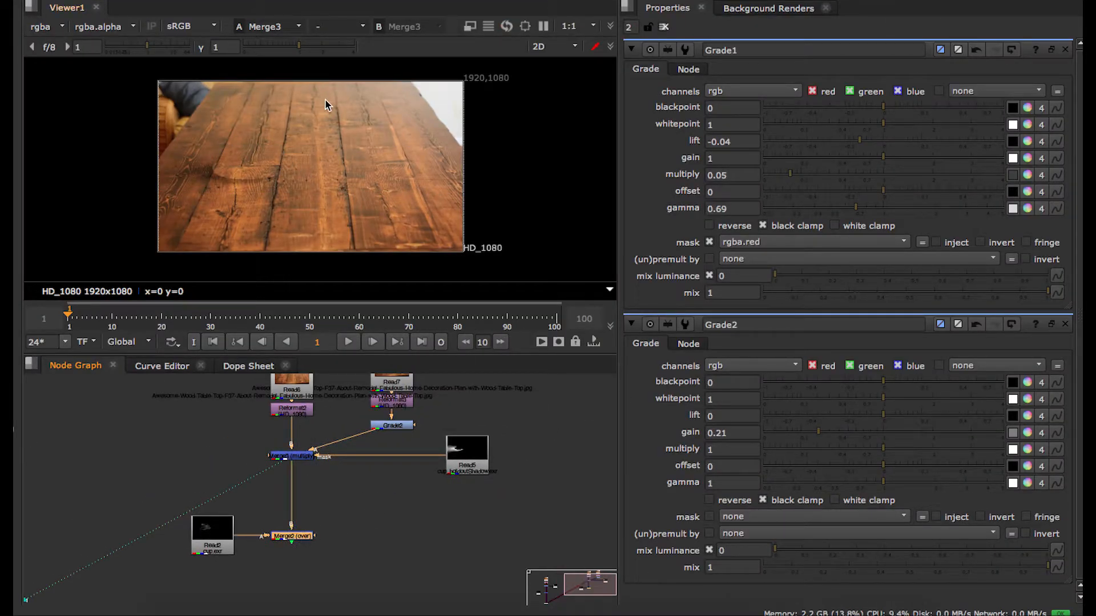
pyautogui.scroll(1, 290, 202)
pyautogui.scroll(2, 328, 199)
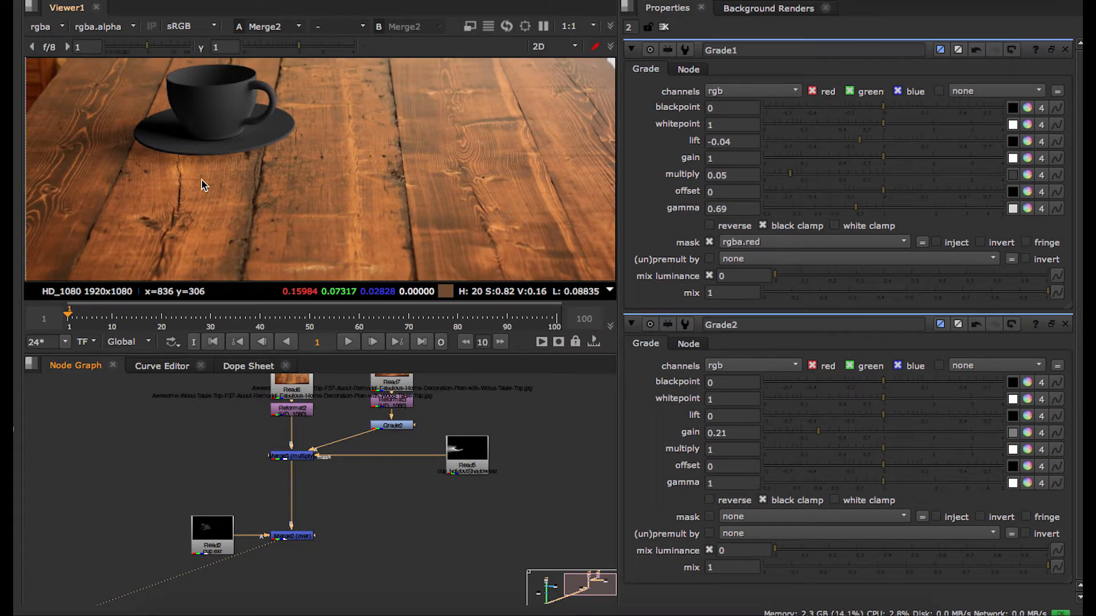
# Open the Merge3 multiply node's properties to review its operation and mask settings.
pyautogui.click(457, 493)
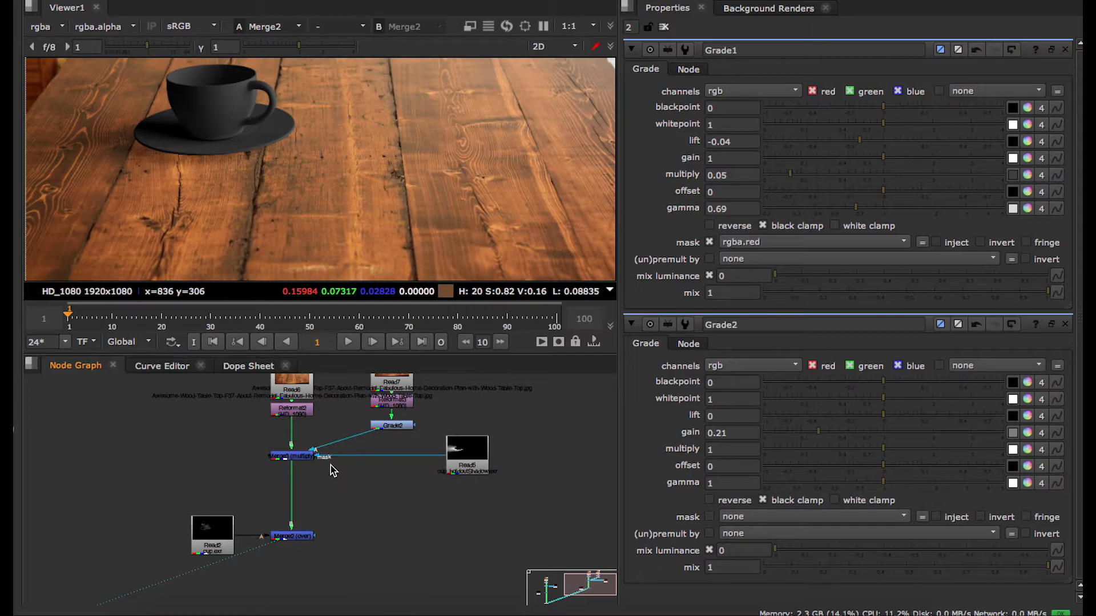
pyautogui.click(290, 456)
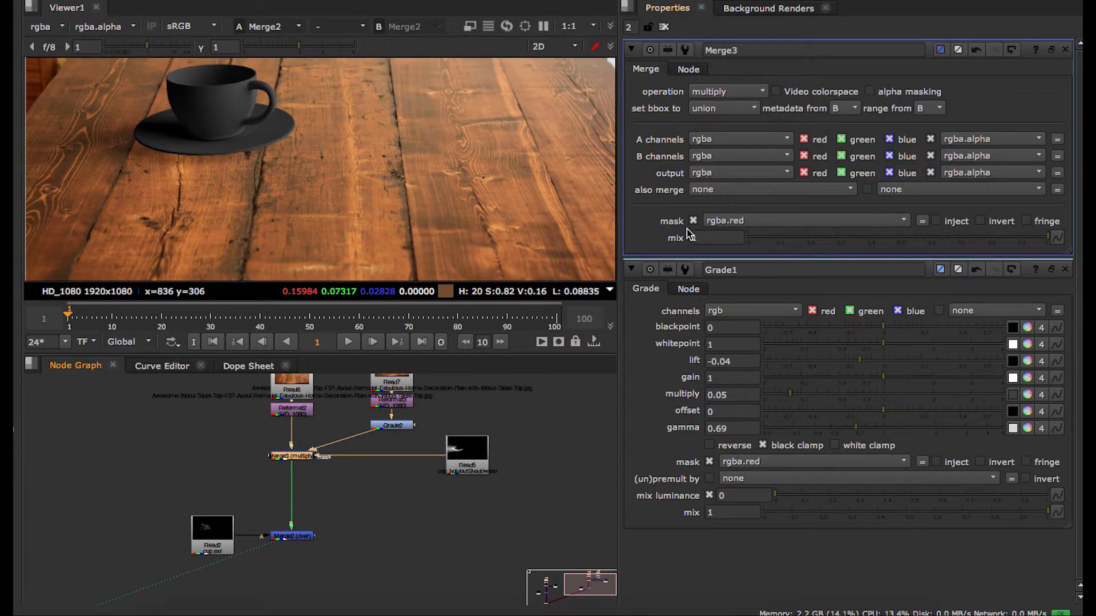
pyautogui.click(335, 559)
pyautogui.scroll(-3, 339, 558)
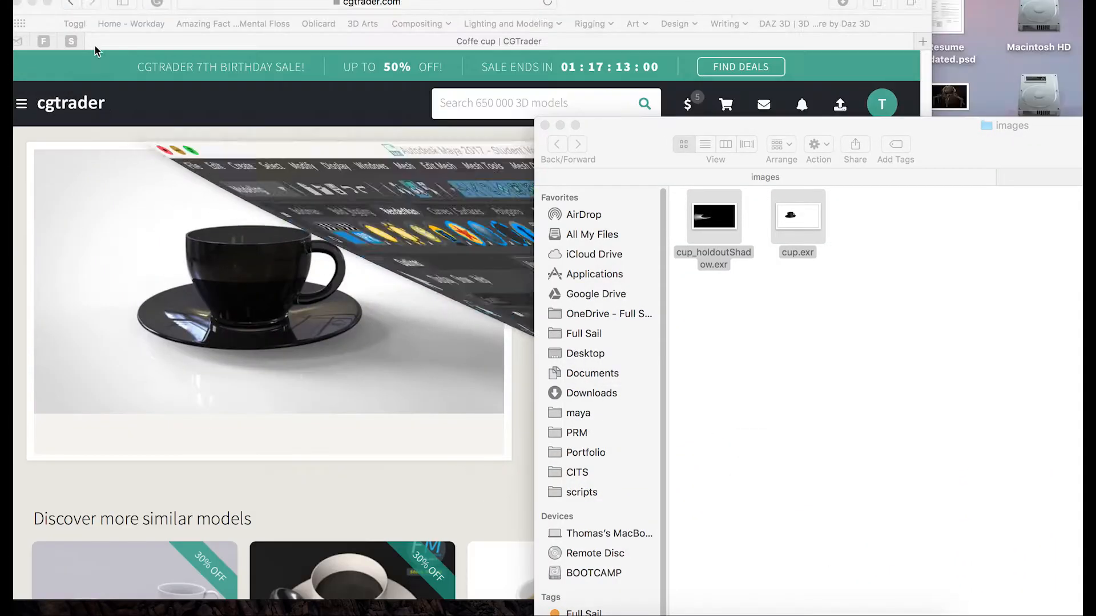
# Switch to the CGTrader coffee cup page, move the images folder window aside and browse to the similar models.
pyautogui.moveTo(654, 130); pyautogui.dragTo(561, 373)
pyautogui.scroll(-3, 347, 309)
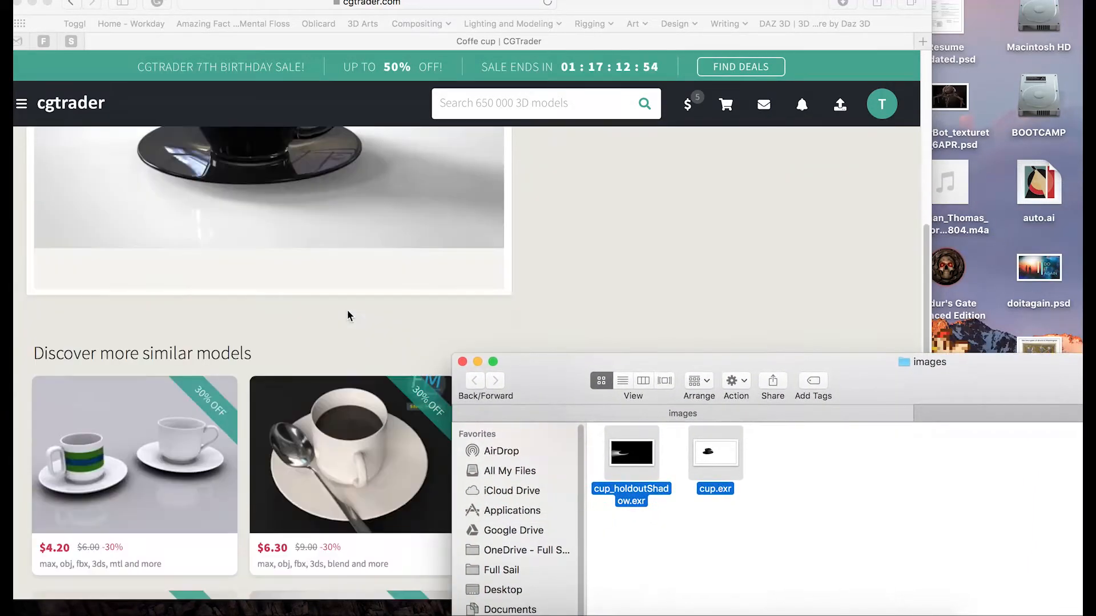
# Return to the Coffe cup model's preview and download files, and minimize the images folder window.
pyautogui.scroll(5, 347, 309)
pyautogui.scroll(-2, 343, 307)
pyautogui.scroll(2, 329, 303)
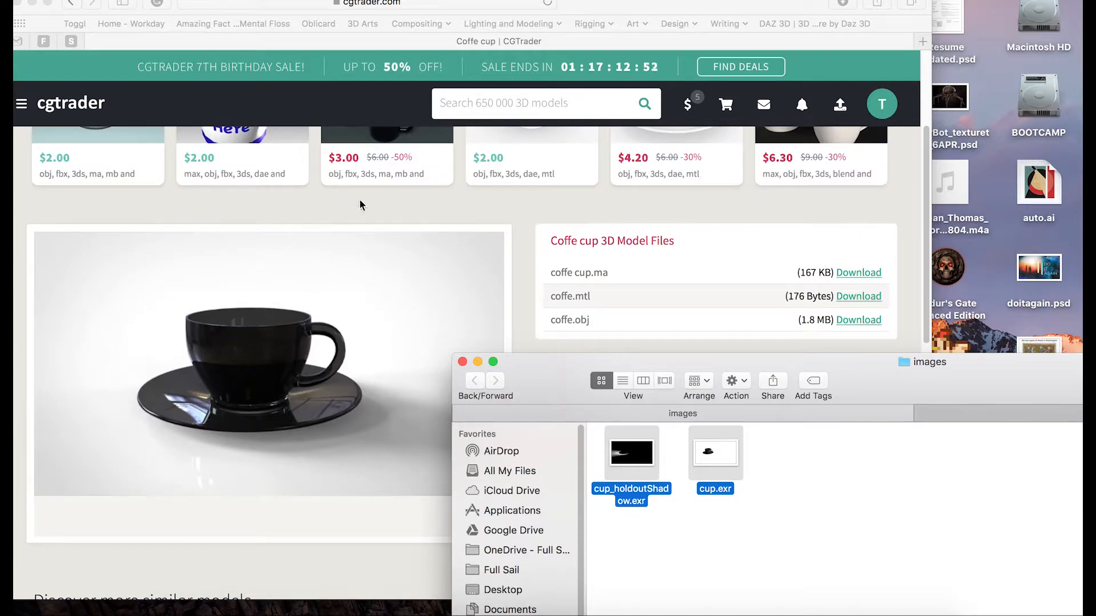
pyautogui.click(478, 362)
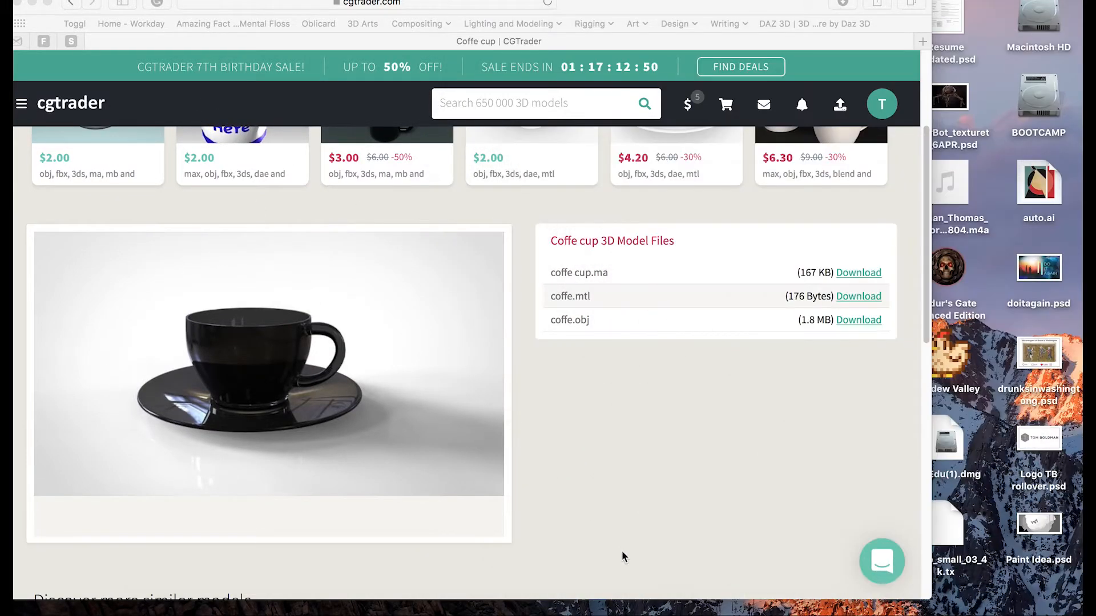
pyautogui.scroll(6, 633, 536)
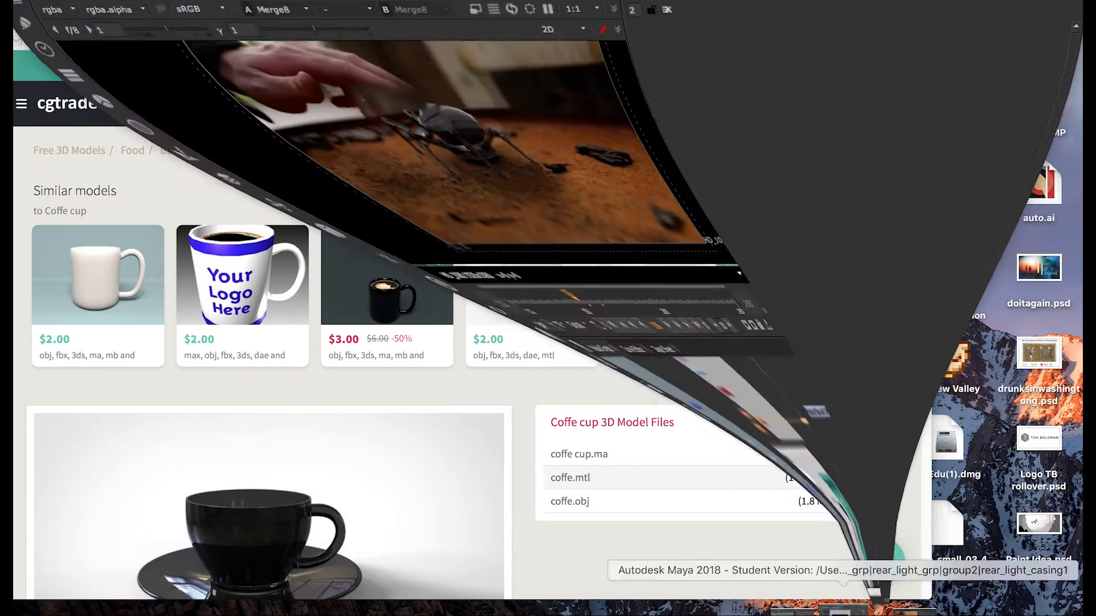
# Switch to the spider composite in Nuke and look over its node graph around the Shadow and AO groups.
pyautogui.scroll(-5, 481, 520)
pyautogui.scroll(-3, 481, 525)
pyautogui.scroll(6, 475, 526)
pyautogui.scroll(-2, 474, 524)
pyautogui.scroll(-3, 374, 558)
pyautogui.scroll(5, 357, 563)
pyautogui.scroll(-5, 357, 563)
pyautogui.scroll(4, 361, 556)
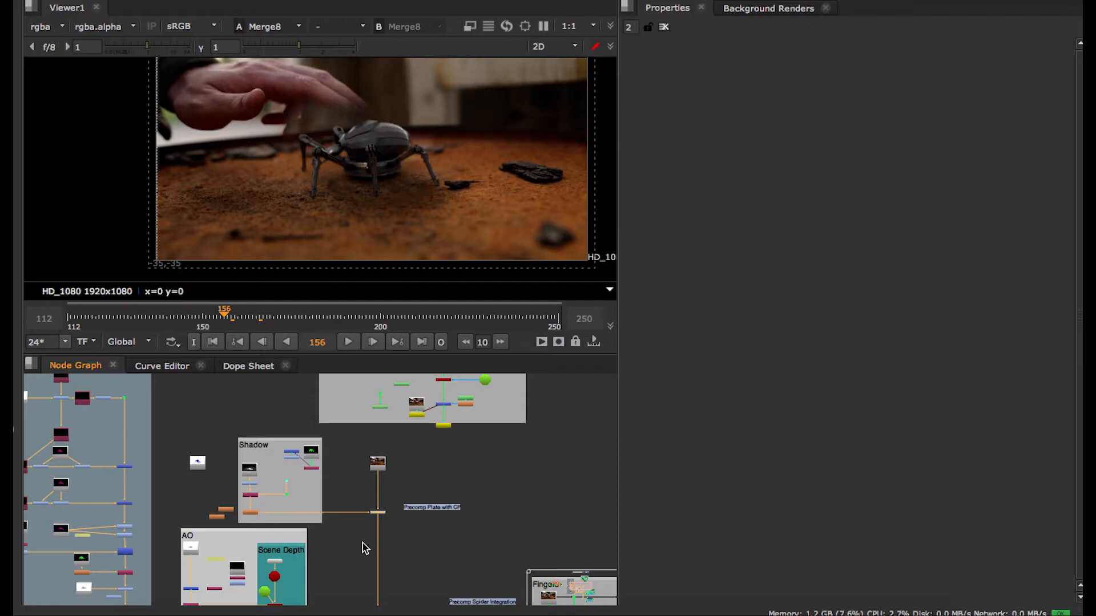
# Display the Read19 ground shadow render from the Shadow group in the viewer.
pyautogui.scroll(5, 362, 543)
pyautogui.moveTo(299, 477); pyautogui.dragTo(327, 578, button='middle')
pyautogui.scroll(-1, 341, 535)
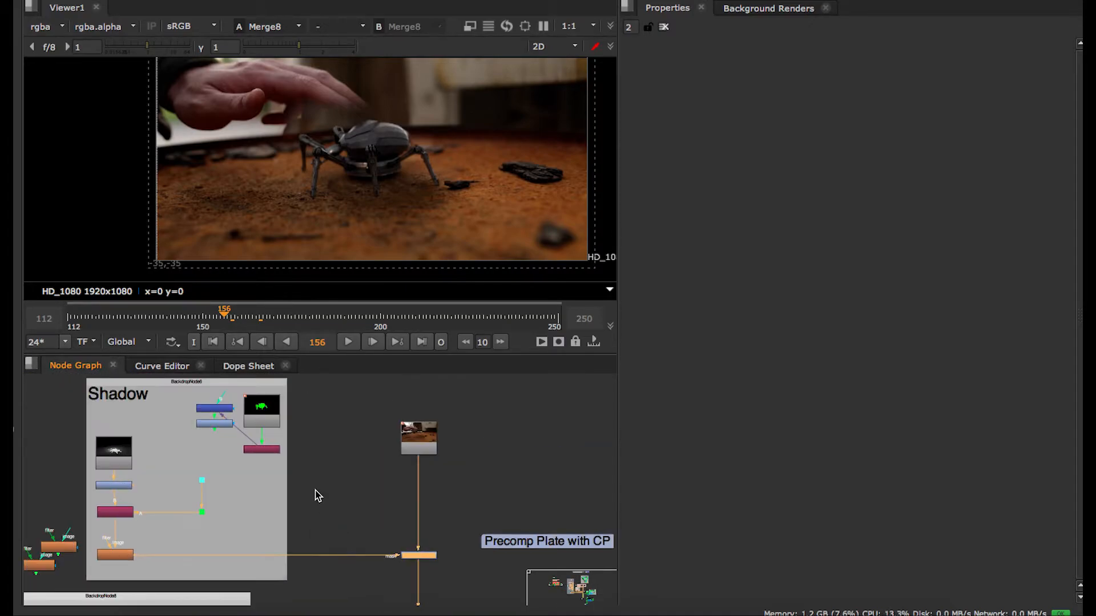
pyautogui.moveTo(315, 489); pyautogui.dragTo(334, 503, button='middle')
pyautogui.scroll(3, 194, 473)
pyautogui.click(103, 475)
pyautogui.press('1')
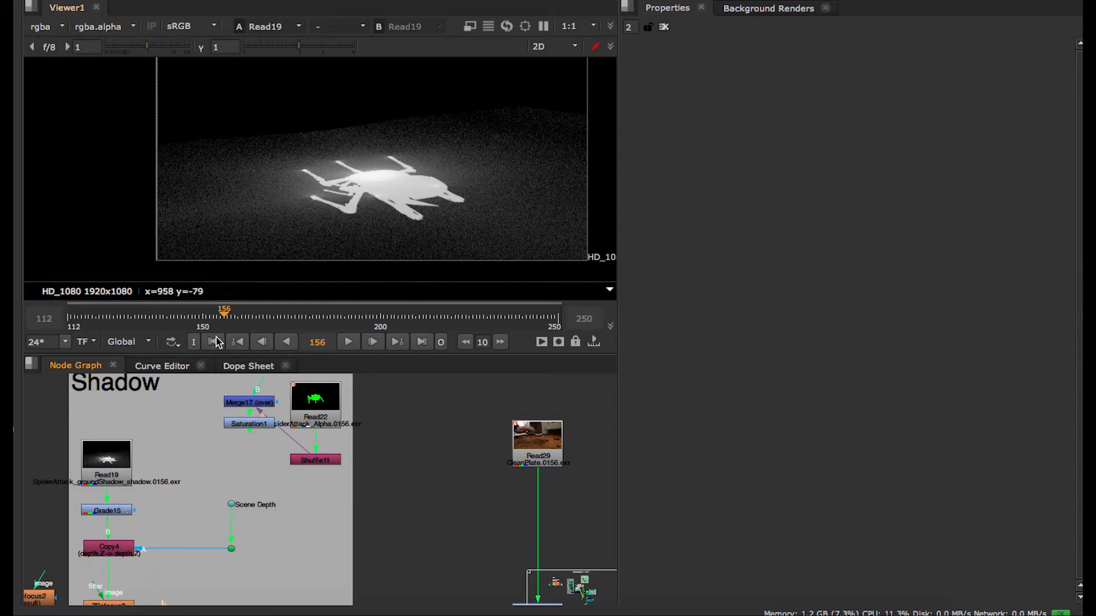
# Examine the Shadow group's chain from Grade15 through Copy4 and its Scene Depth input to ZDefocus3.
pyautogui.scroll(-2, 189, 542)
pyautogui.scroll(4, 183, 558)
pyautogui.scroll(-1, 184, 558)
pyautogui.moveTo(198, 554); pyautogui.dragTo(317, 497, button='middle')
pyautogui.scroll(2, 261, 489)
pyautogui.scroll(-2, 262, 489)
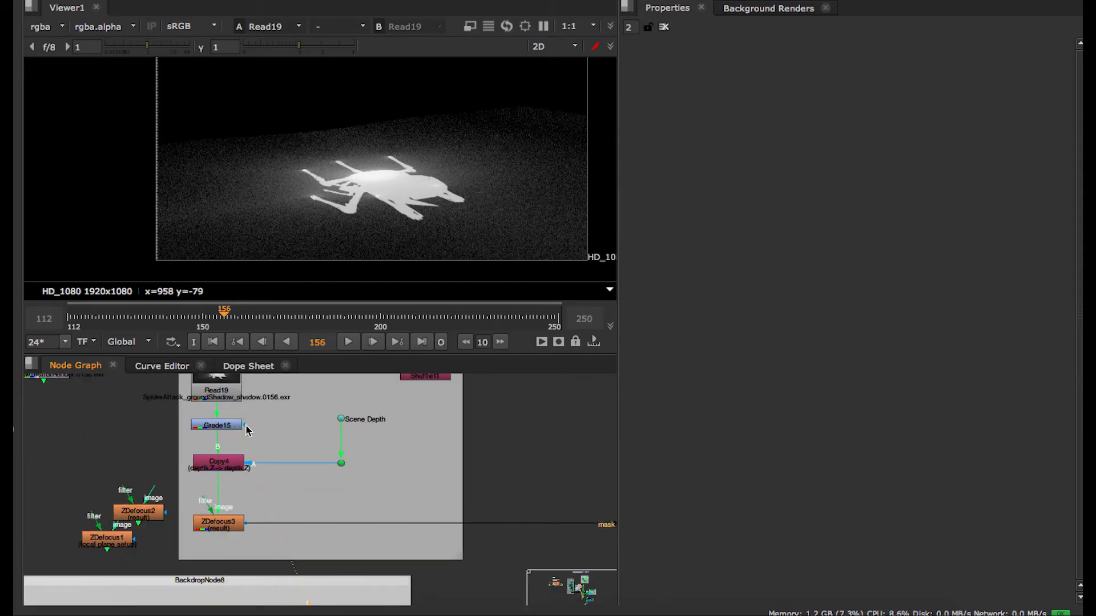
pyautogui.scroll(-1, 278, 505)
pyautogui.scroll(1, 298, 480)
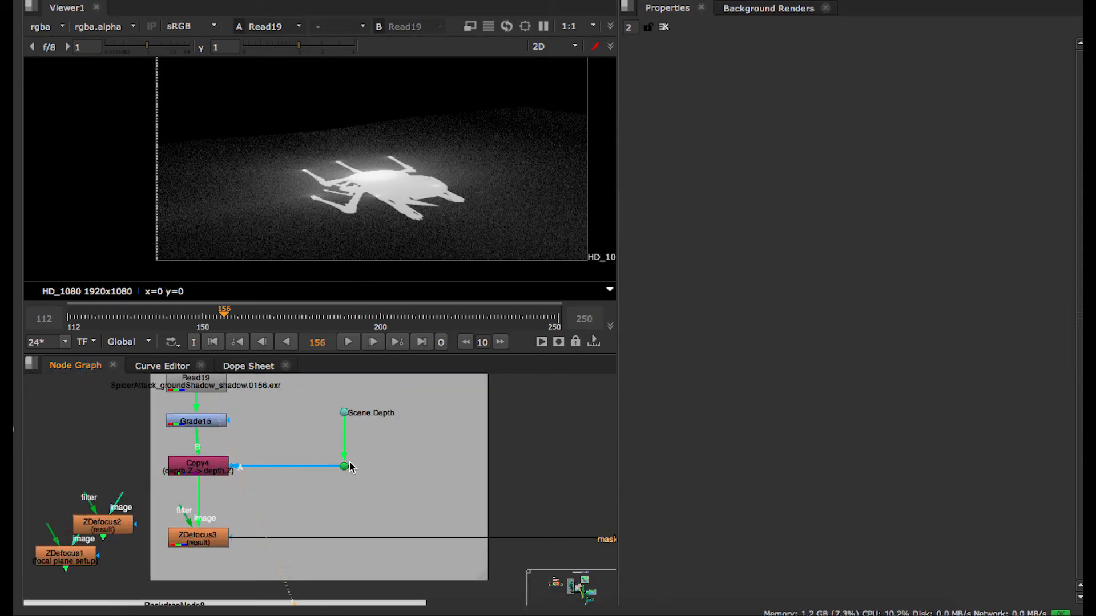
# Follow the ZDefocus3 mask connection to Grade4 and display the Grade4 result in the viewer.
pyautogui.scroll(-1, 356, 462)
pyautogui.moveTo(396, 472); pyautogui.dragTo(262, 477, button='middle')
pyautogui.scroll(2, 261, 477)
pyautogui.click(497, 542)
pyautogui.press('1')
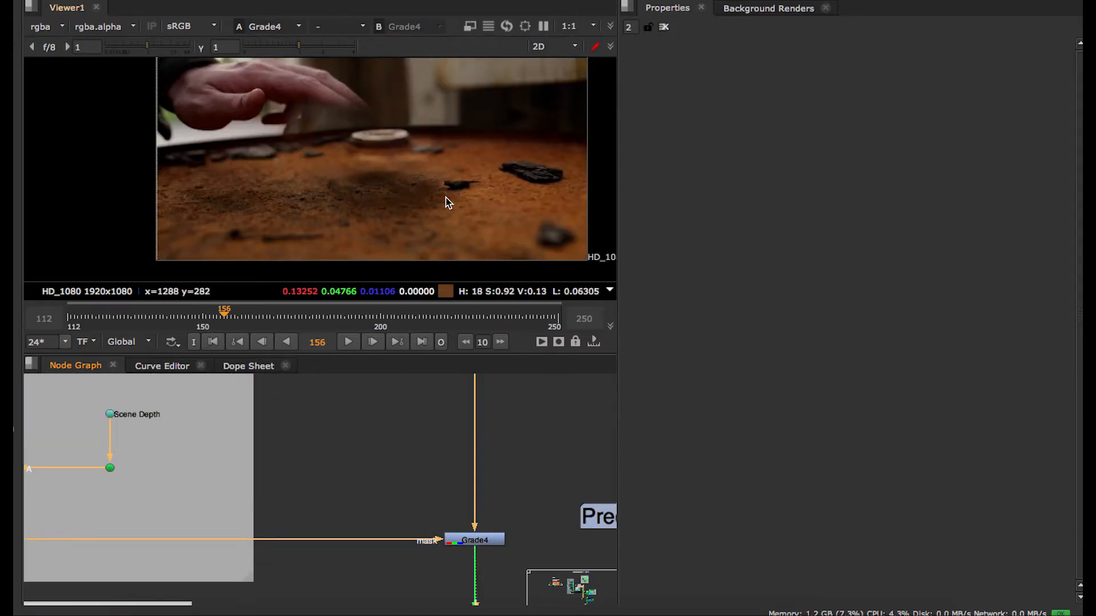
# Open the properties of Grade15 in the Shadow group and set its gamma to 0.445.
pyautogui.scroll(-2, 403, 452)
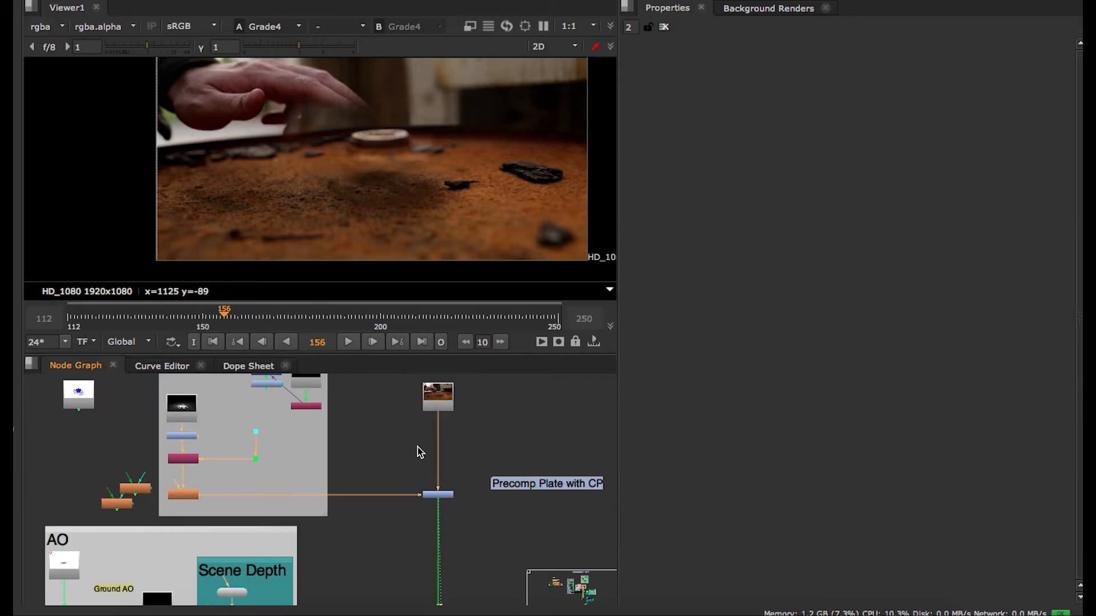
pyautogui.doubleClick(137, 432)
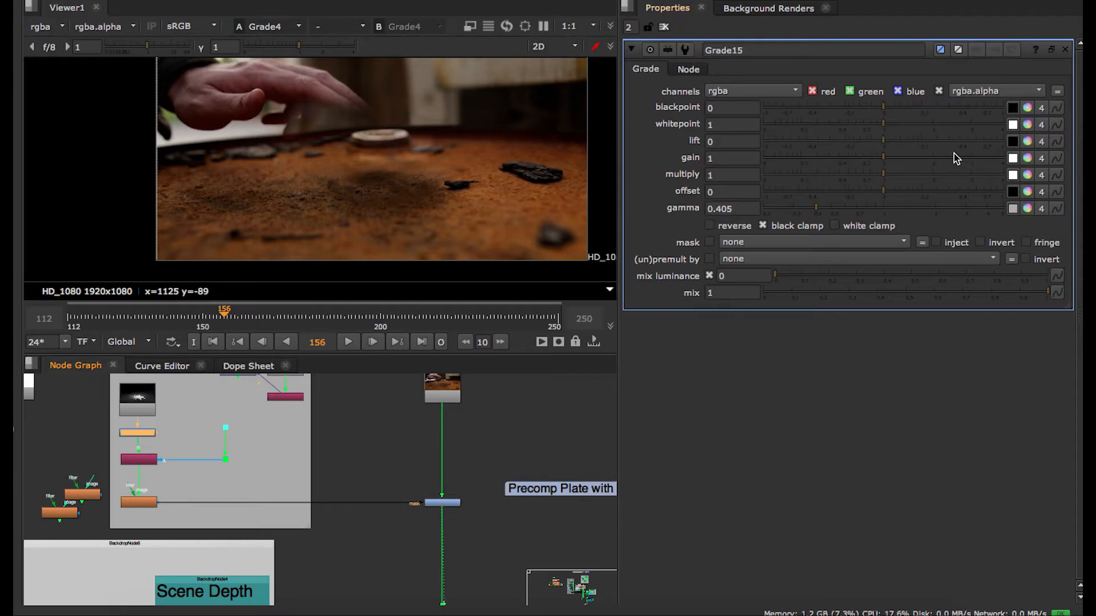
pyautogui.moveTo(816, 206)
pyautogui.mouseDown()
pyautogui.moveTo(839, 215)
pyautogui.moveTo(822, 213)
pyautogui.mouseUp()
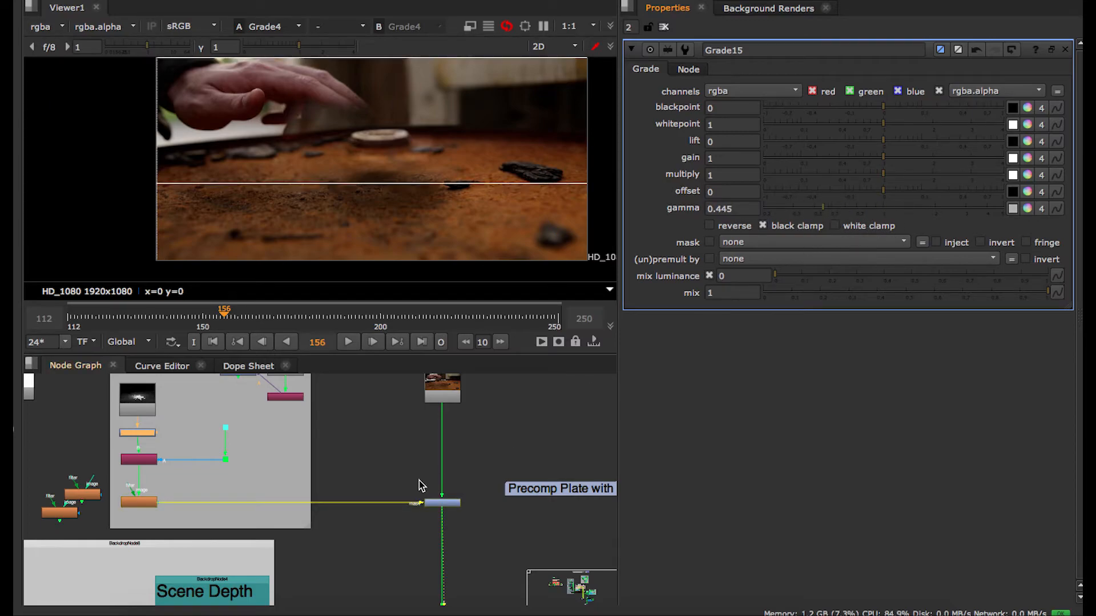
# Display the Merge8 composite in the viewer and inspect the shadow beneath the spider up close.
pyautogui.scroll(-6, 422, 491)
pyautogui.moveTo(398, 510); pyautogui.dragTo(421, 483, button='middle')
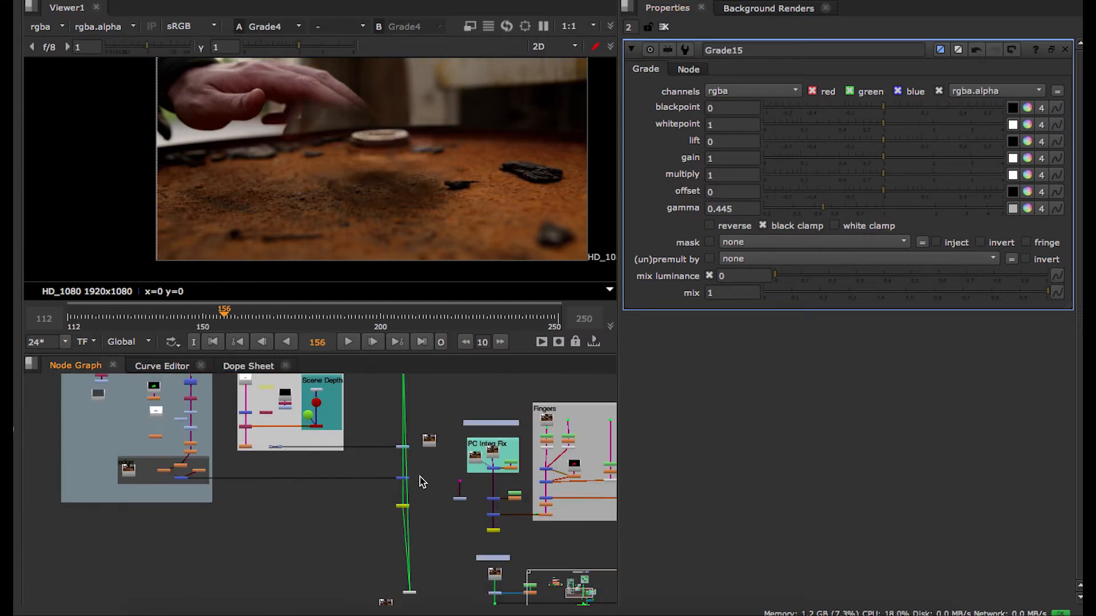
pyautogui.scroll(4, 401, 488)
pyautogui.click(396, 475)
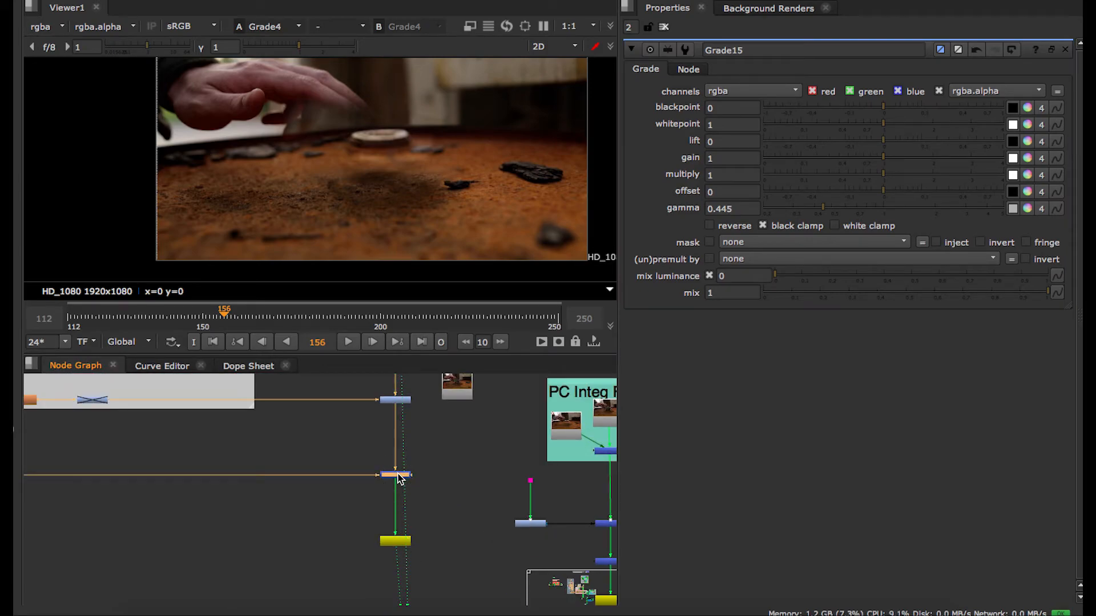
pyautogui.press('1')
pyautogui.scroll(3, 395, 223)
# Go back to the Shadow group and select the Grade4 node it masks to check the spider's ground shadow.
pyautogui.scroll(-3, 336, 442)
pyautogui.moveTo(326, 402); pyautogui.dragTo(355, 559, button='middle')
pyautogui.scroll(3, 347, 495)
pyautogui.moveTo(359, 487); pyautogui.dragTo(369, 577, button='middle')
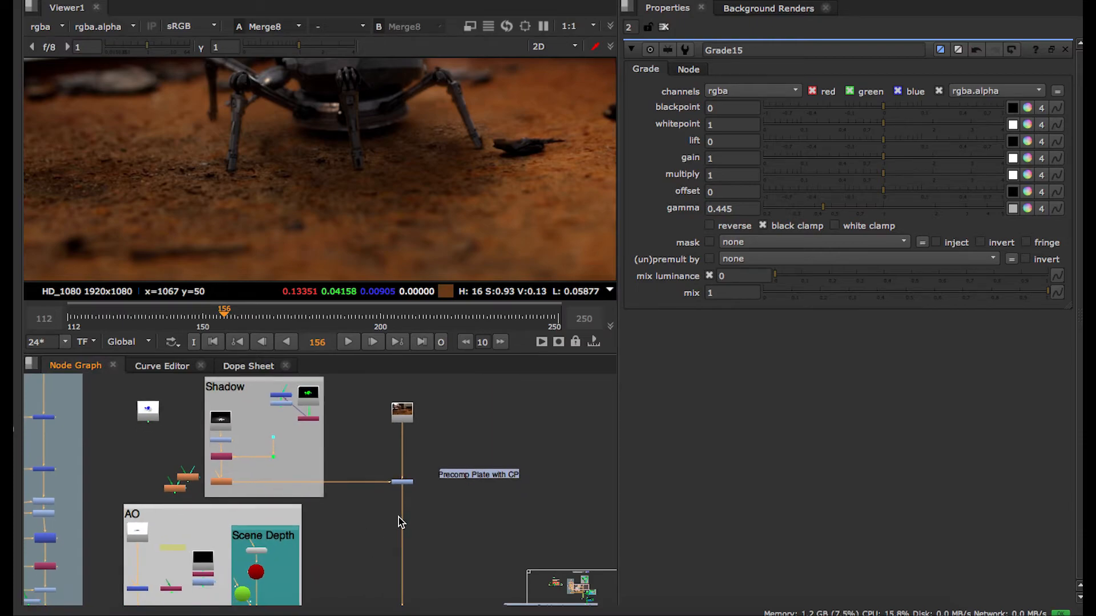
pyautogui.scroll(3, 399, 518)
pyautogui.click(418, 452)
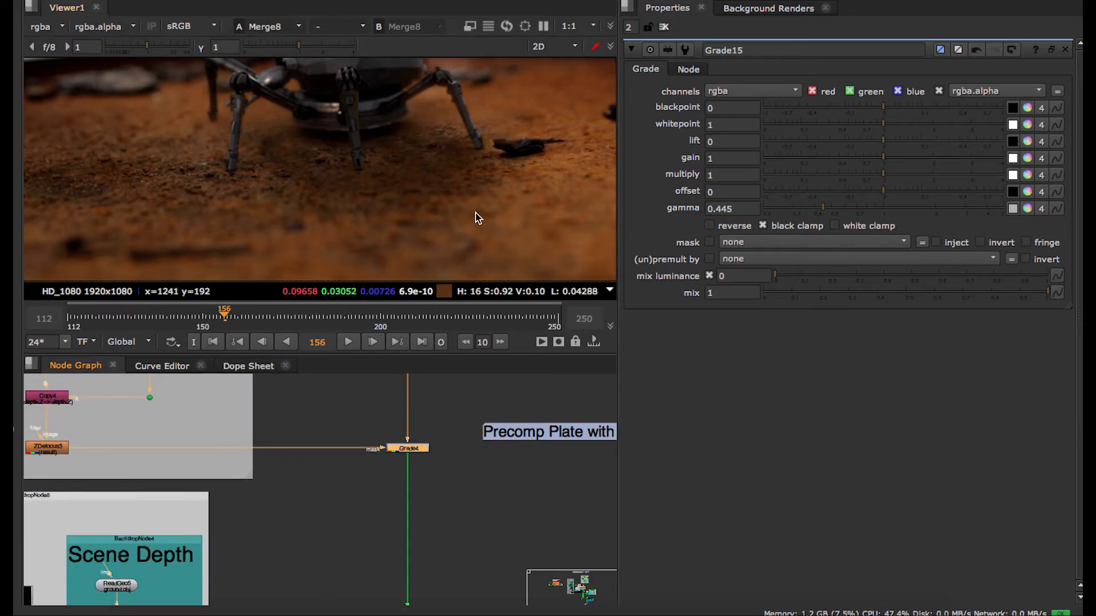
# Disable the main-pipe node masked by the AO group and check the ground under the spider.
pyautogui.scroll(-4, 446, 568)
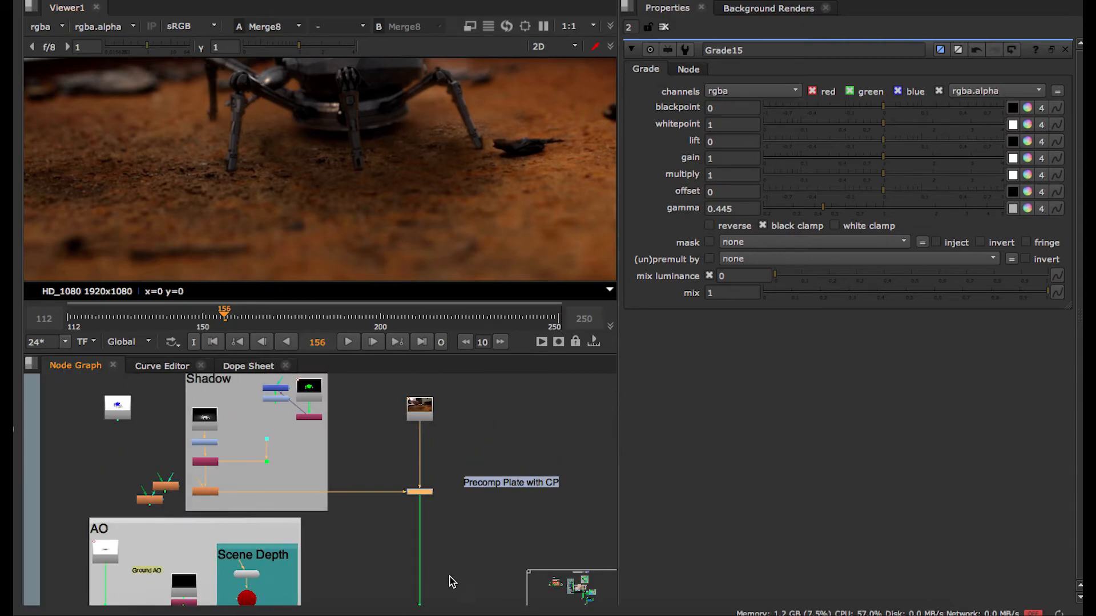
pyautogui.moveTo(440, 596); pyautogui.dragTo(432, 463, button='middle')
pyautogui.scroll(3, 432, 464)
pyautogui.click(422, 560)
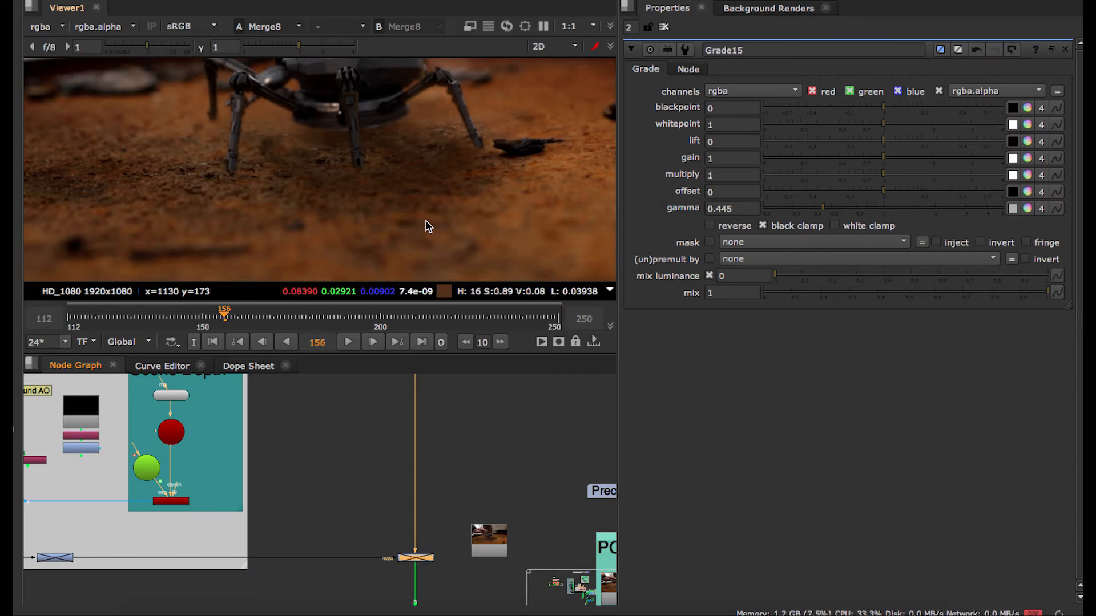
# Find the Write1 node at the end of the script and display its final output in the viewer.
pyautogui.scroll(-5, 415, 413)
pyautogui.scroll(-4, 431, 438)
pyautogui.moveTo(506, 526); pyautogui.dragTo(491, 472, button='middle')
pyautogui.scroll(4, 480, 473)
pyautogui.scroll(7, 449, 468)
pyautogui.moveTo(308, 485); pyautogui.dragTo(438, 548, button='middle')
pyautogui.click(376, 602)
pyautogui.press('1')
# Inspect the hand and spider in the final Write1 image, first up close and then from farther out.
pyautogui.scroll(-3, 400, 166)
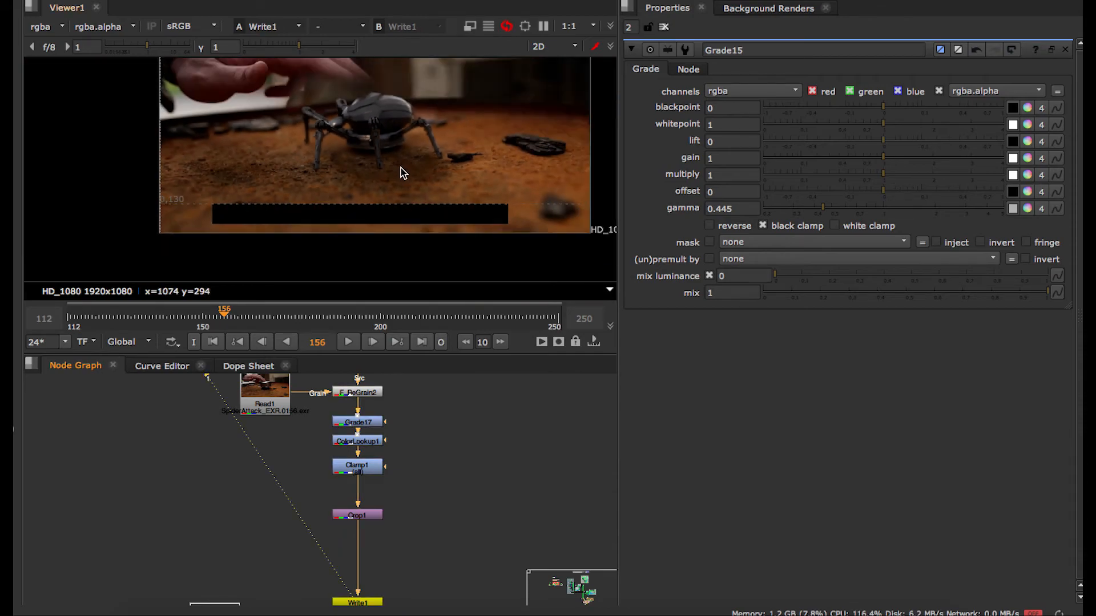
pyautogui.moveTo(353, 117); pyautogui.dragTo(374, 159, button='middle')
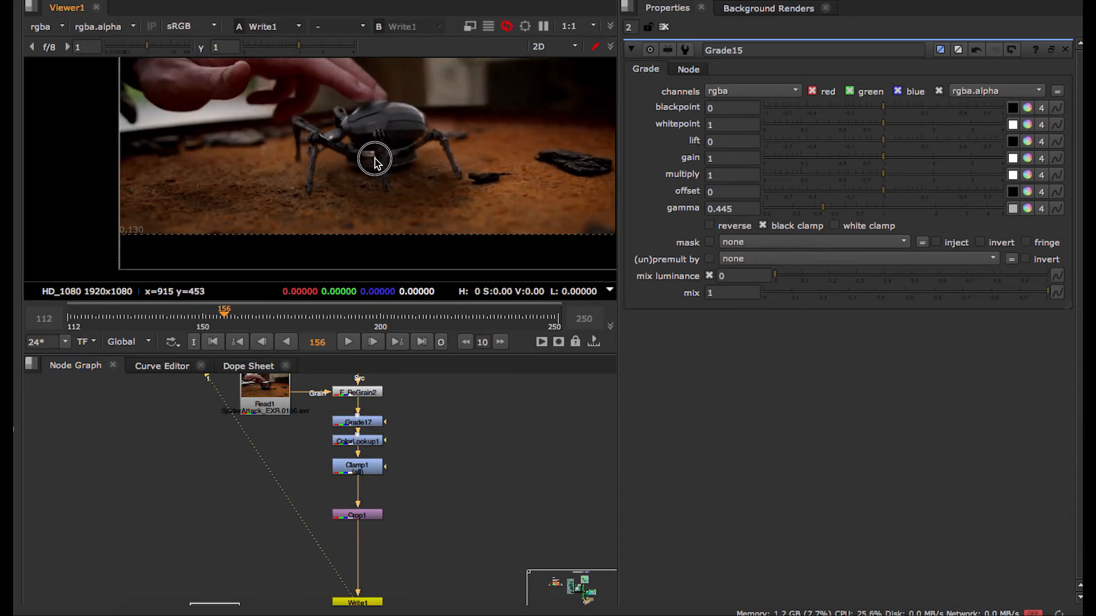
pyautogui.scroll(3, 371, 144)
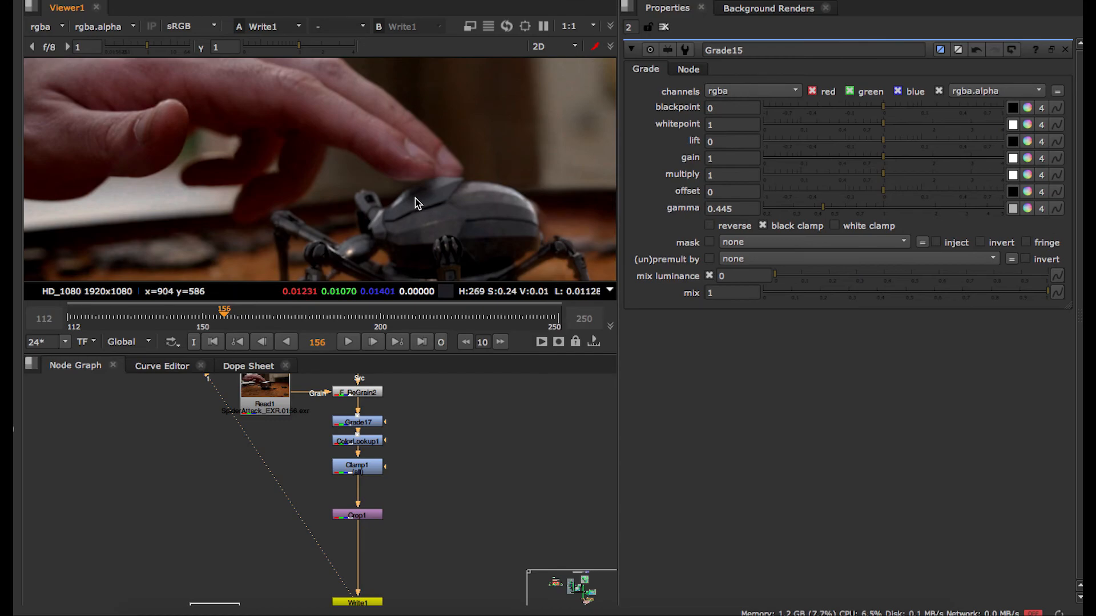
pyautogui.scroll(-3, 430, 196)
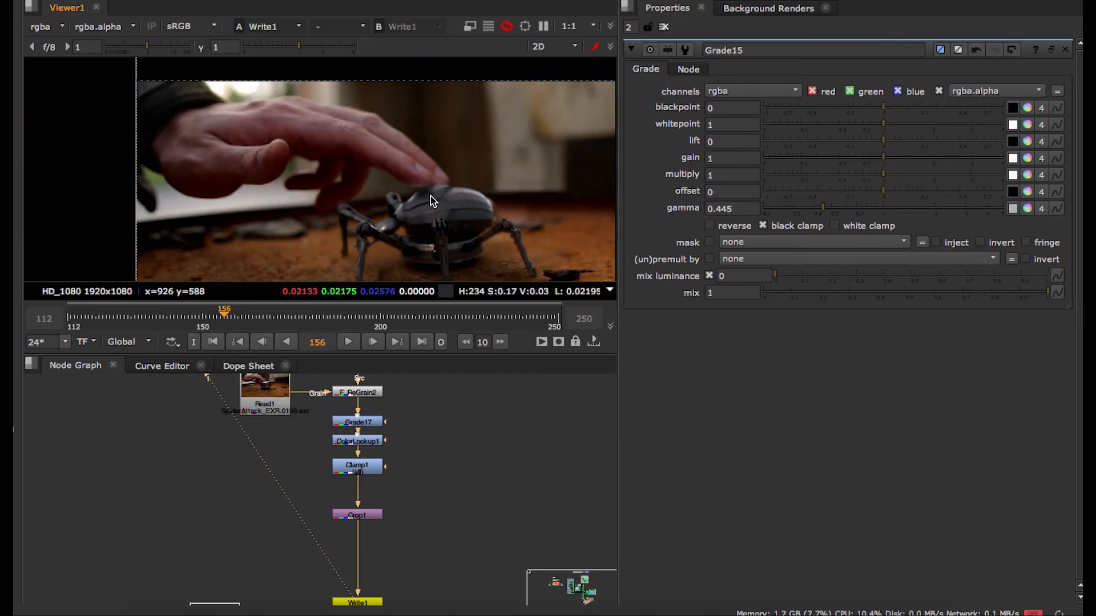
pyautogui.scroll(-2, 432, 203)
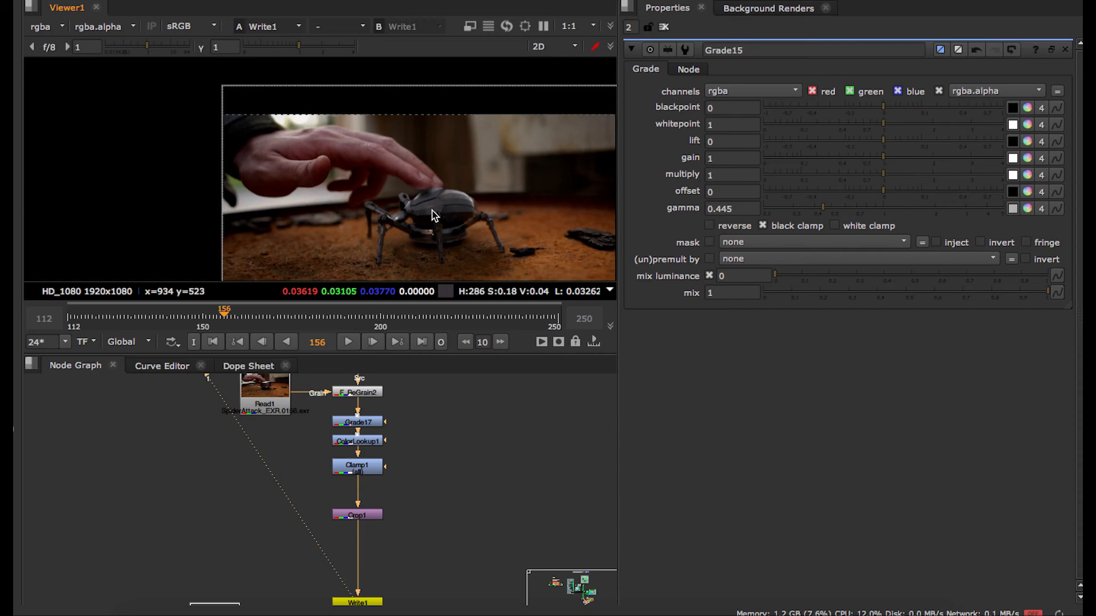